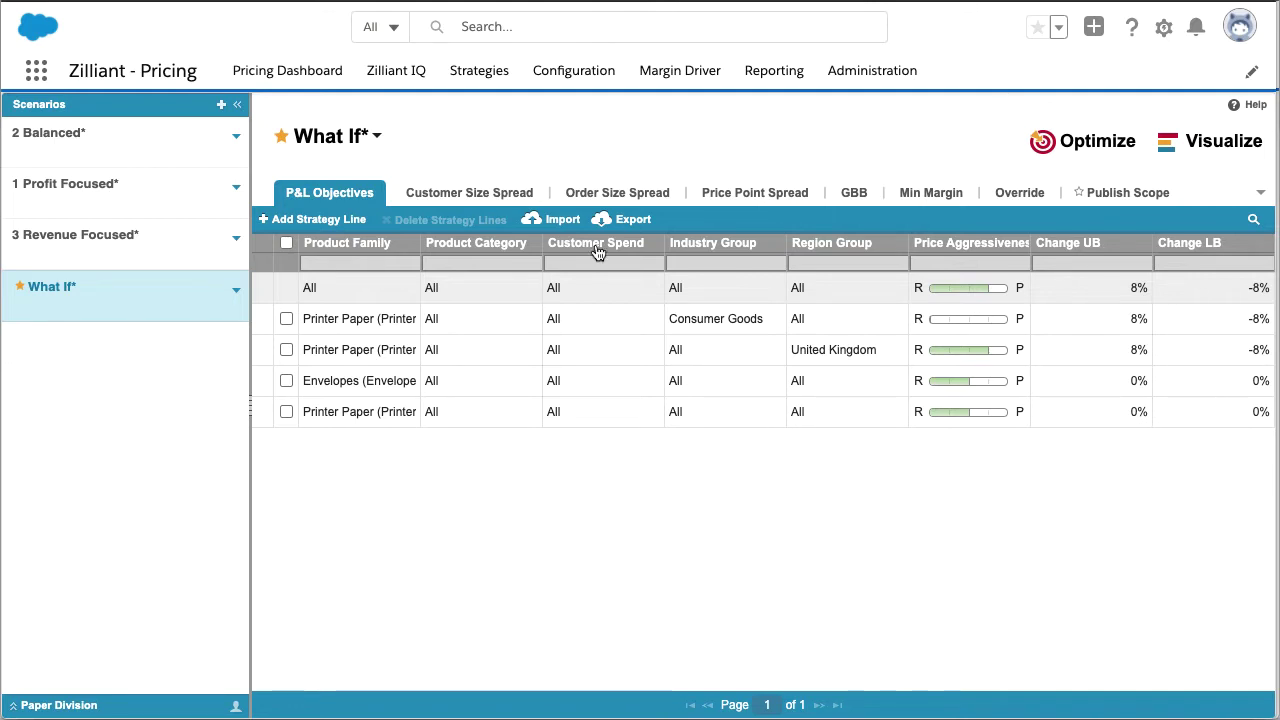
Review the Customer Size Spread and GBB strategy lines of the What If scenario
left_click(495, 192)
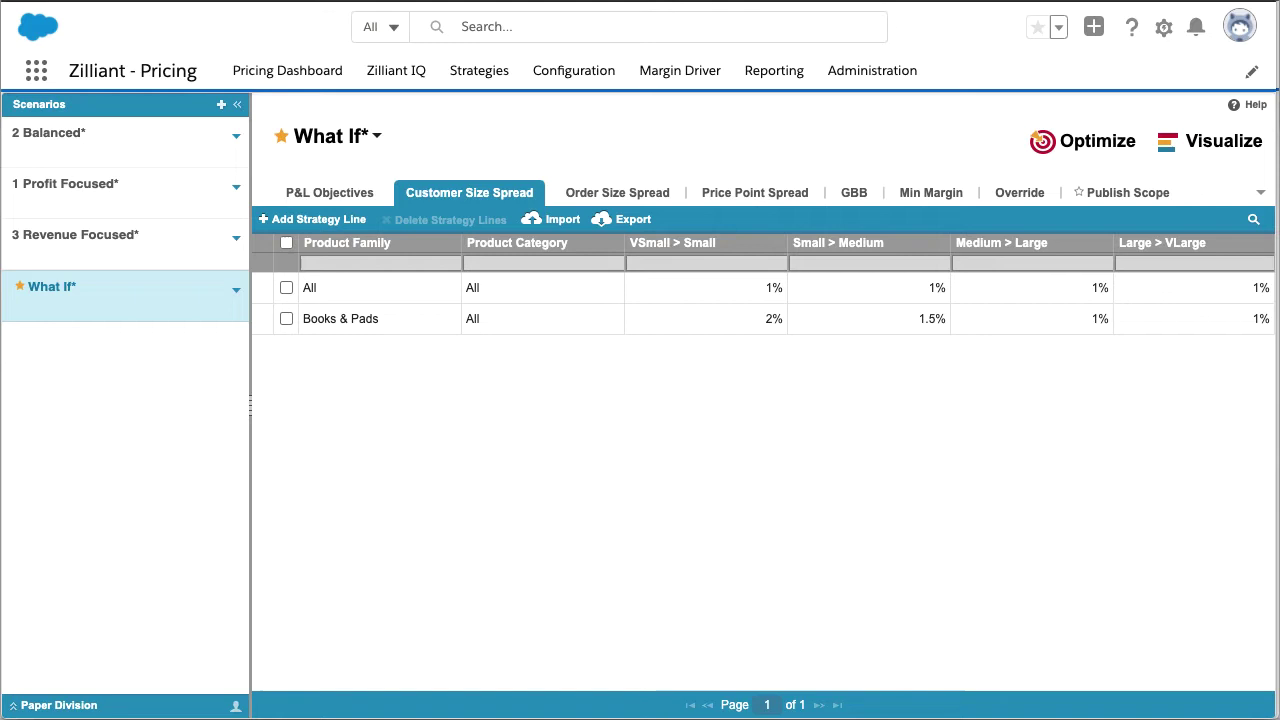
left_click(853, 193)
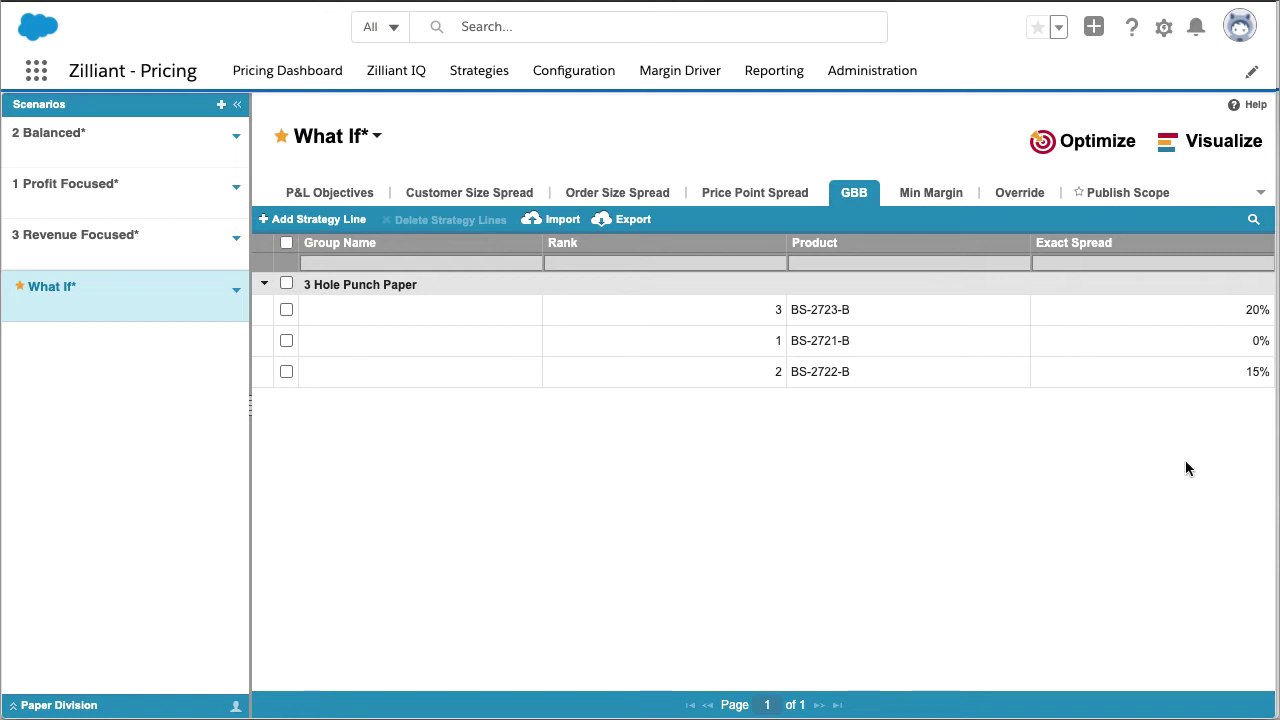
left_click(691, 244)
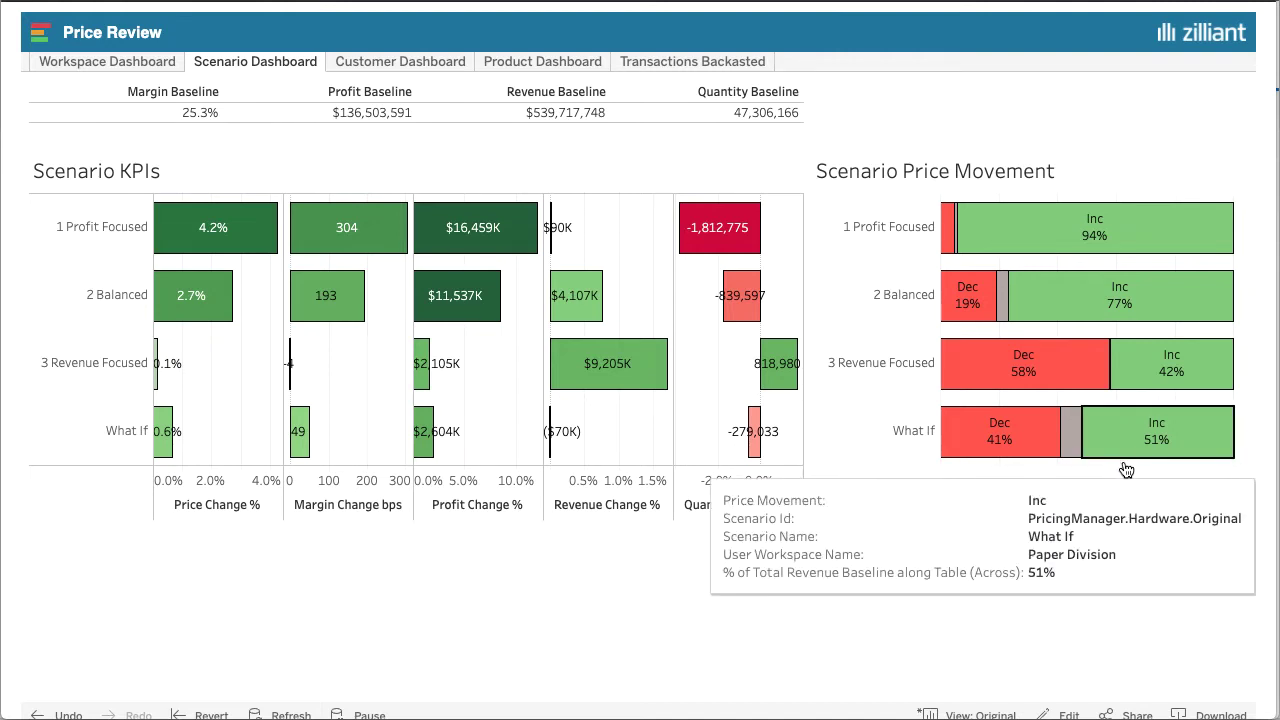
Inspect the What If scenario's price movement and drill into the Product Dashboard from its price decreases
mouse_move(1076, 468)
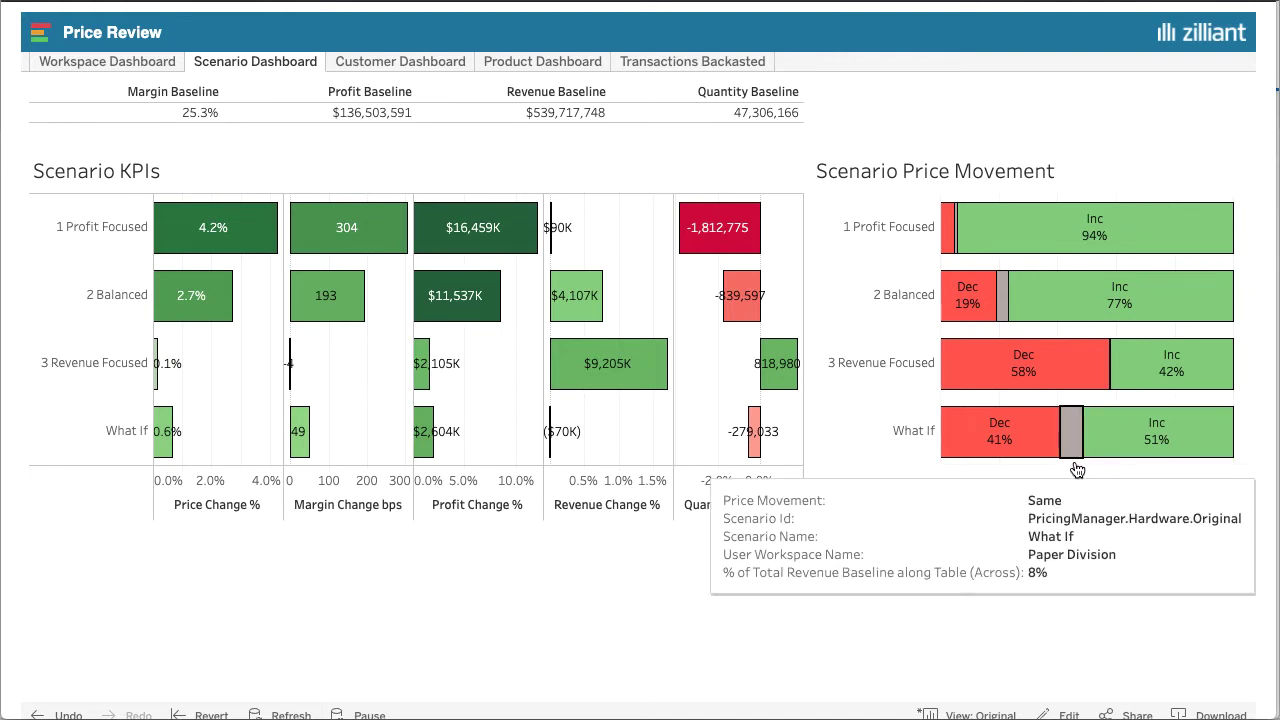
left_click(996, 452)
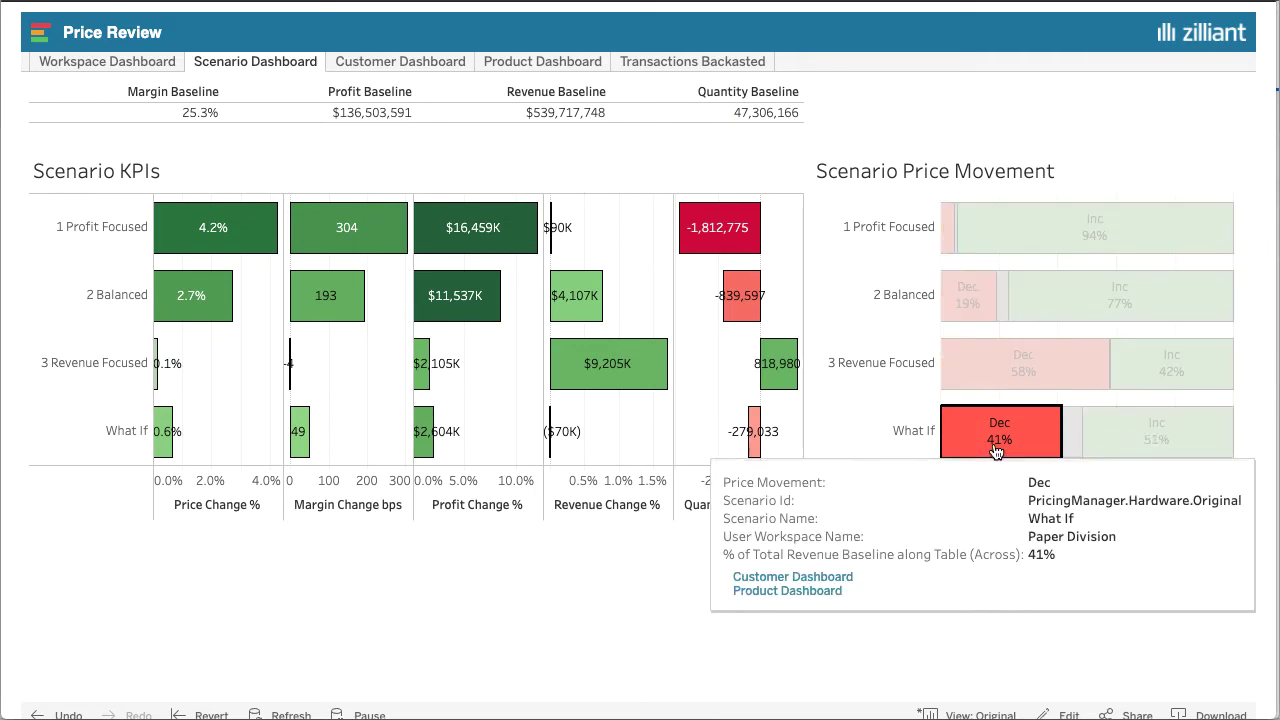
left_click(806, 596)
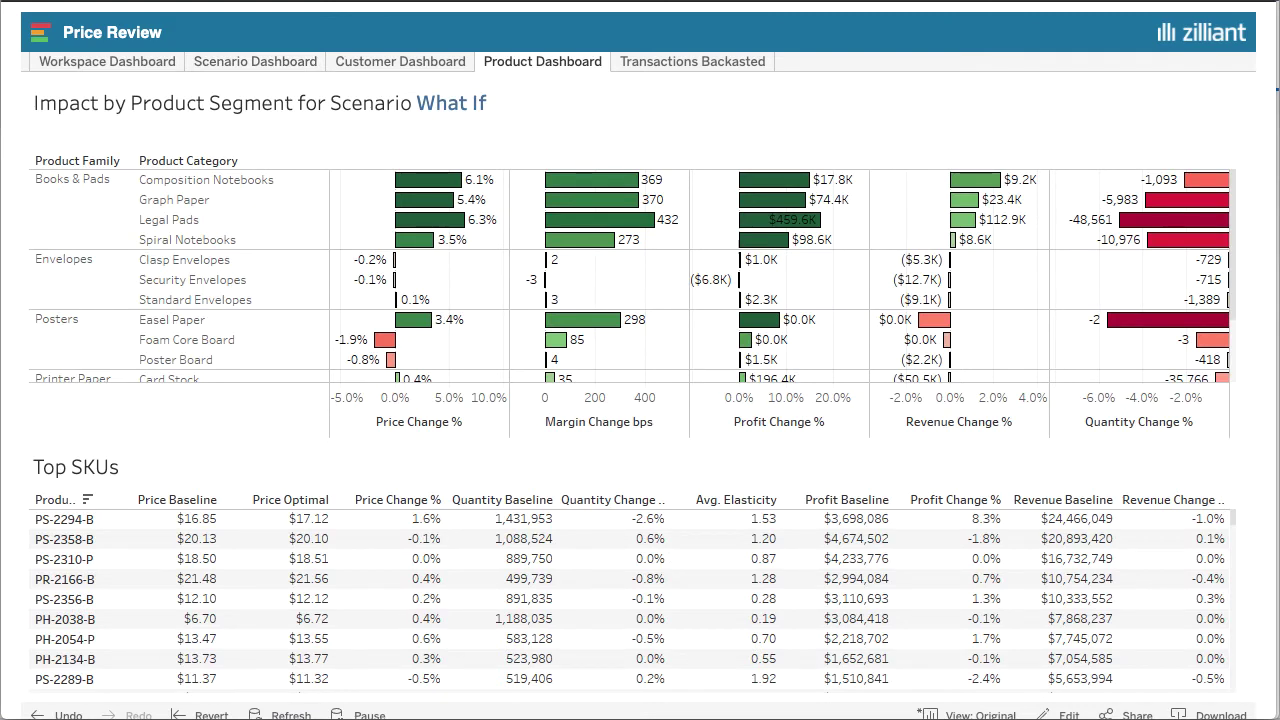
mouse_move(1070, 517)
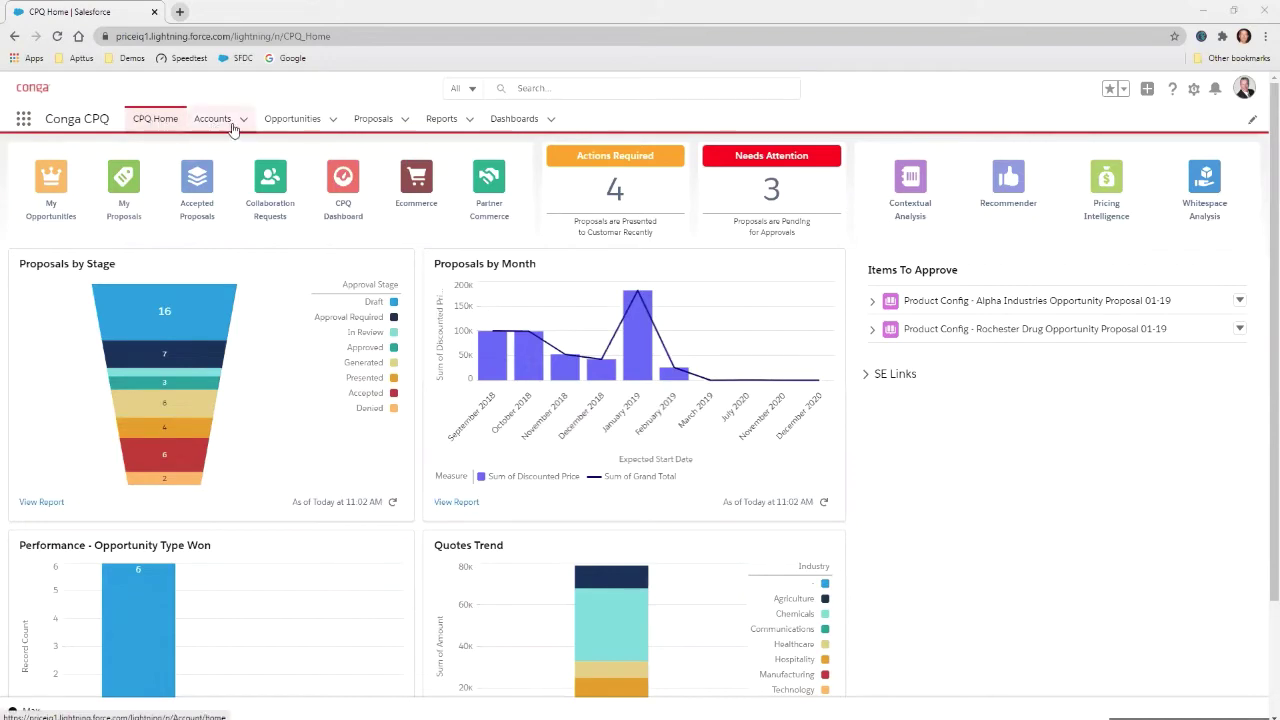
Switch to Conga CPQ and open the opportunity Venture CA Office Hardware and Software Optty
left_click(297, 122)
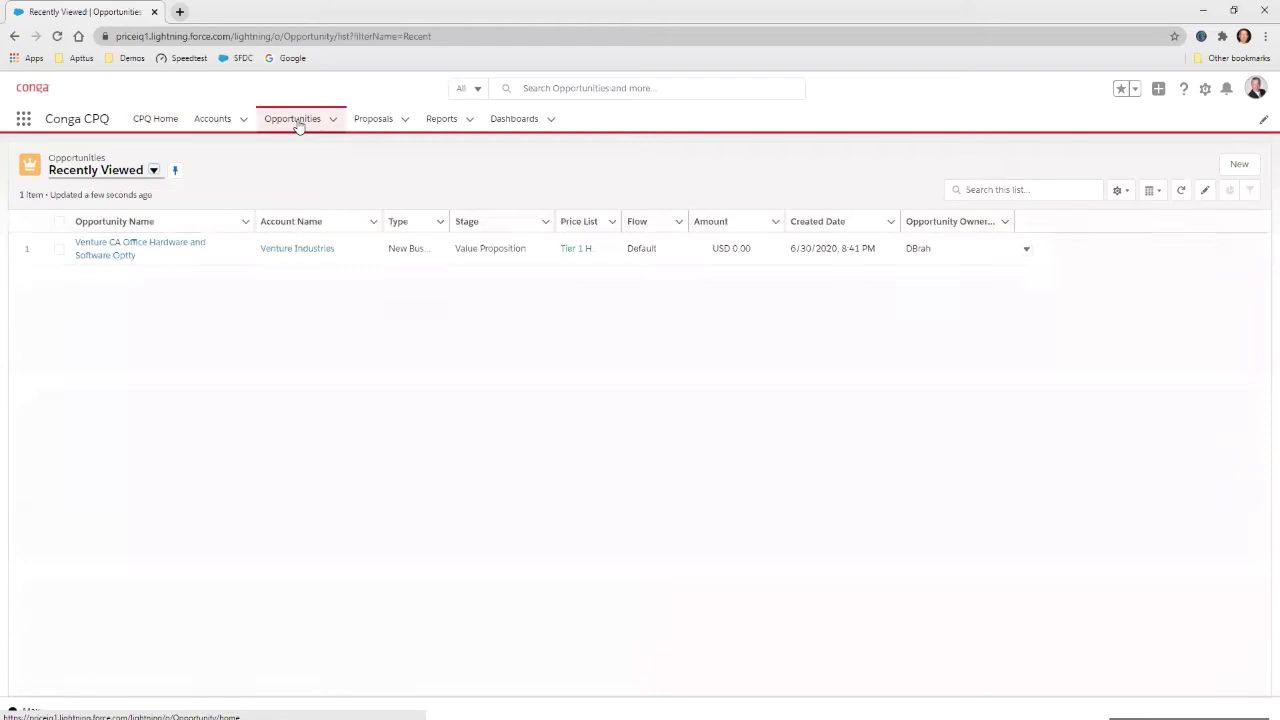
left_click(117, 251)
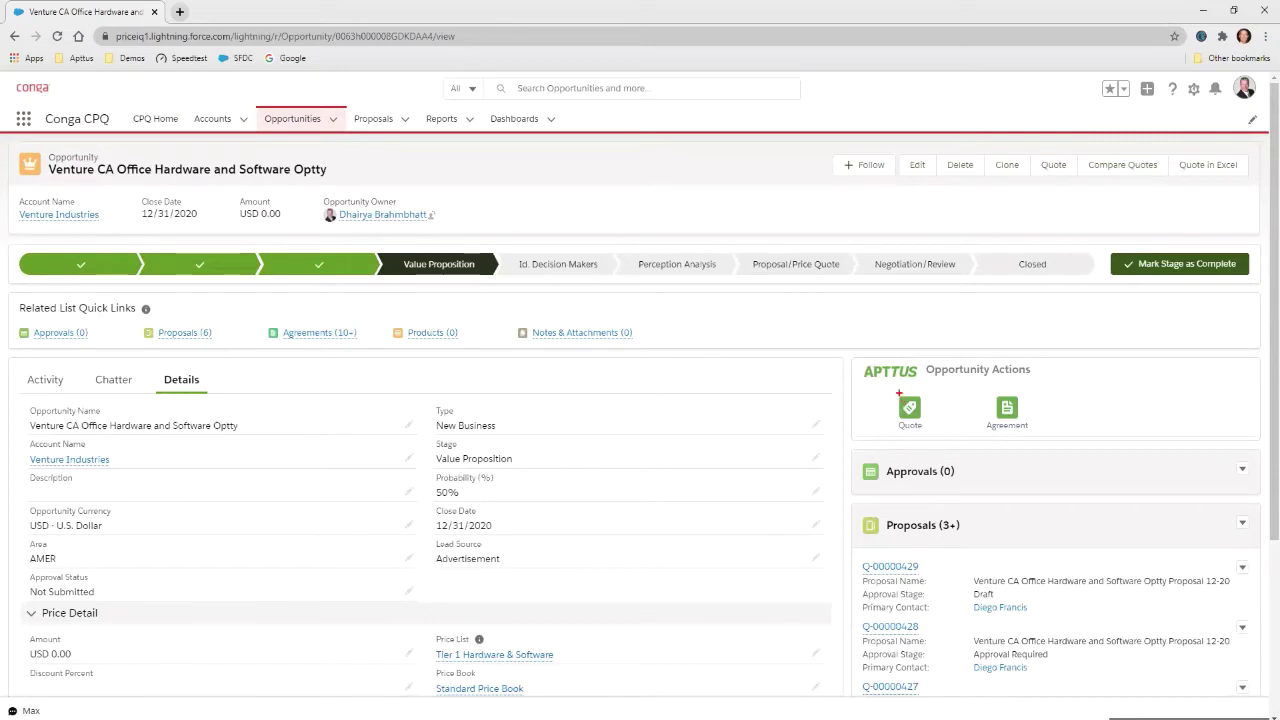
left_click_drag(898, 394, 844, 342)
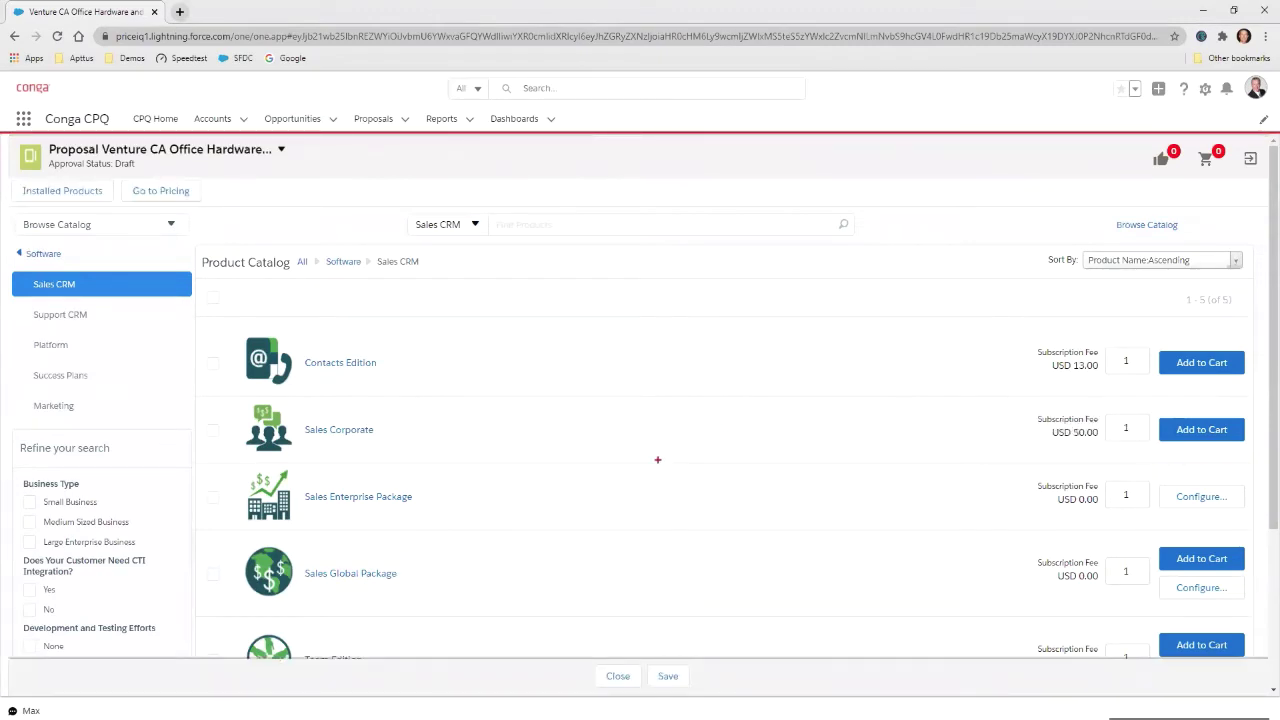
left_click_drag(90, 282, 154, 240)
left_click_drag(92, 311, 162, 269)
left_click_drag(86, 488, 129, 431)
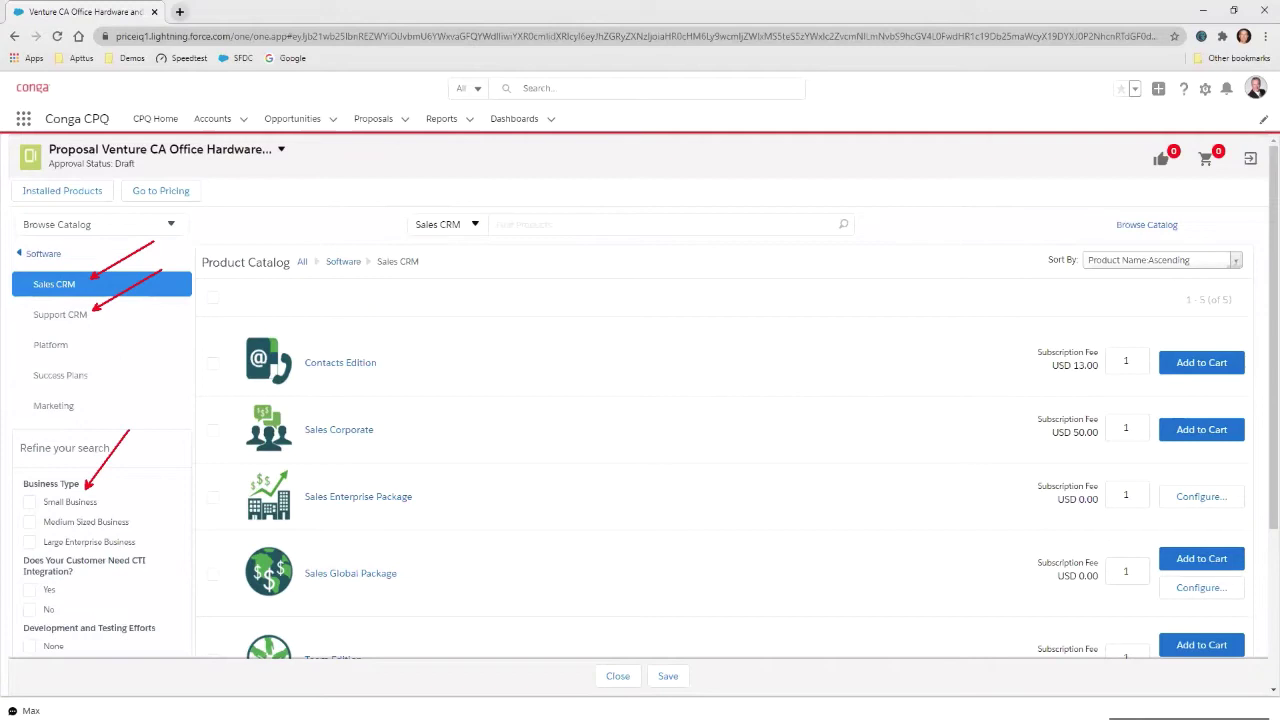
left_click_drag(112, 518, 165, 454)
key("Escape")
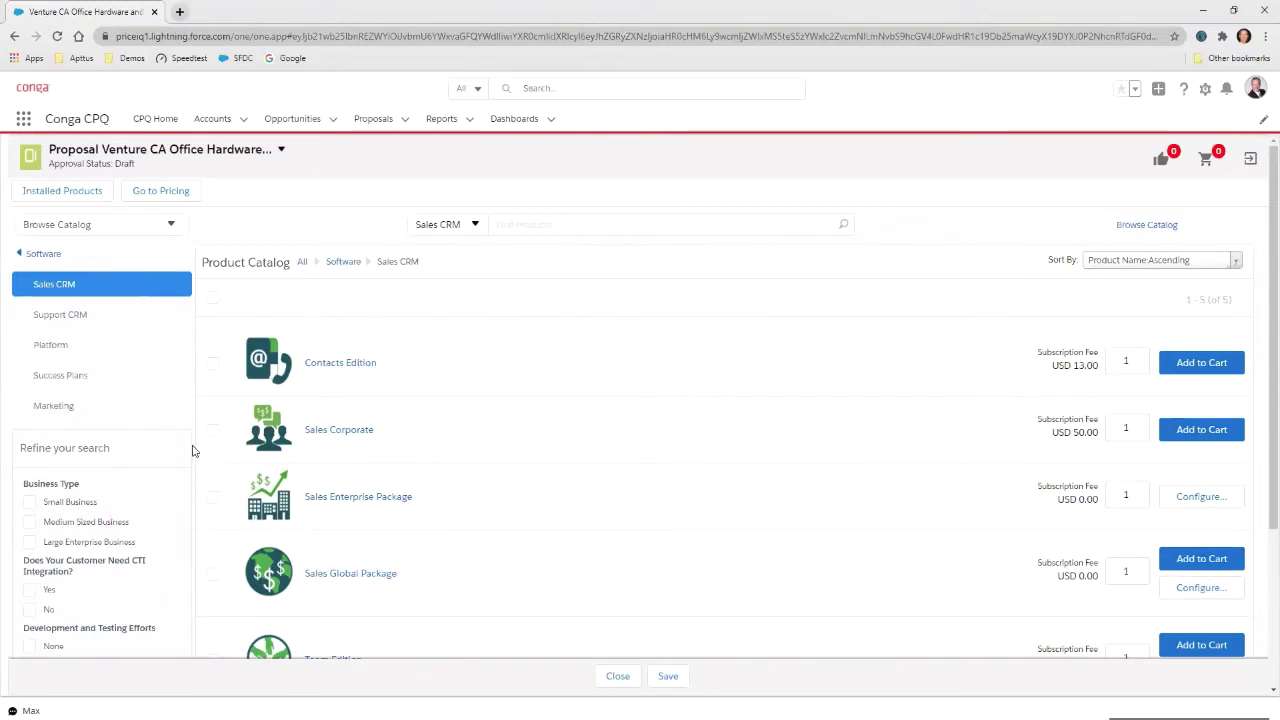
Add Contacts Edition and Sales Corporate from the Sales CRM catalog to the proposal's cart
left_click(1198, 364)
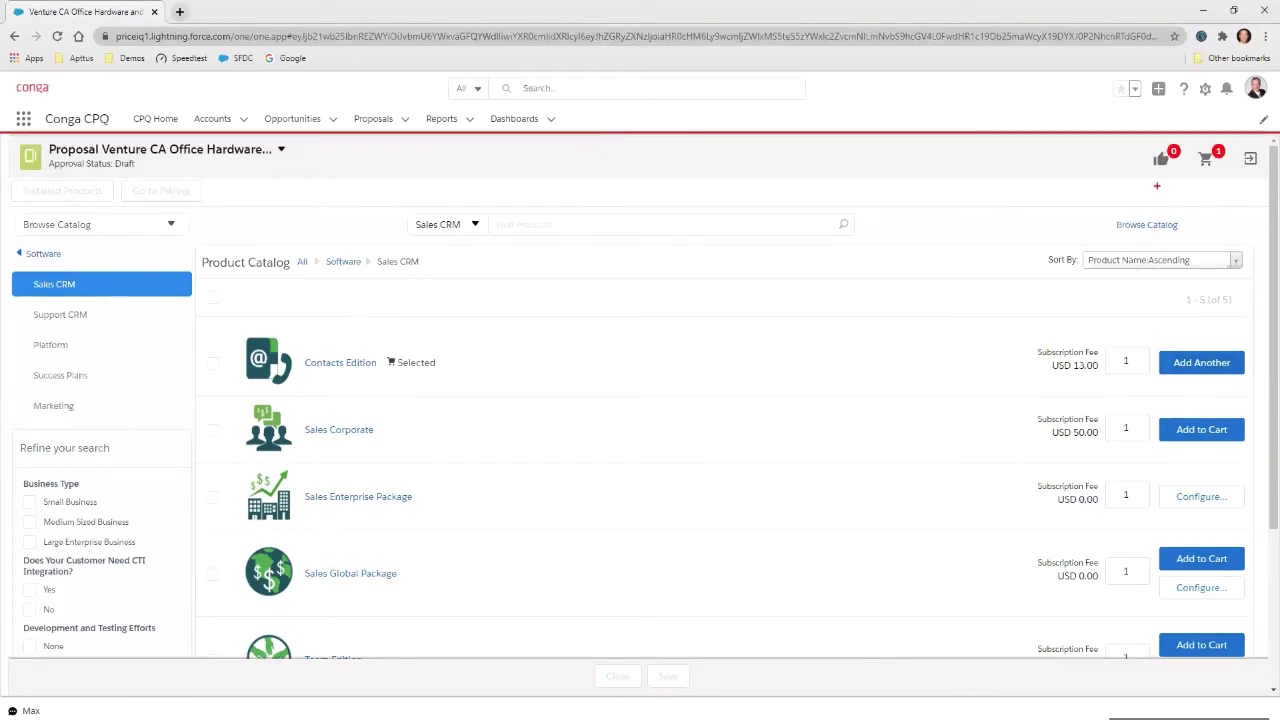
left_click_drag(1203, 170, 1113, 213)
left_click(1197, 430)
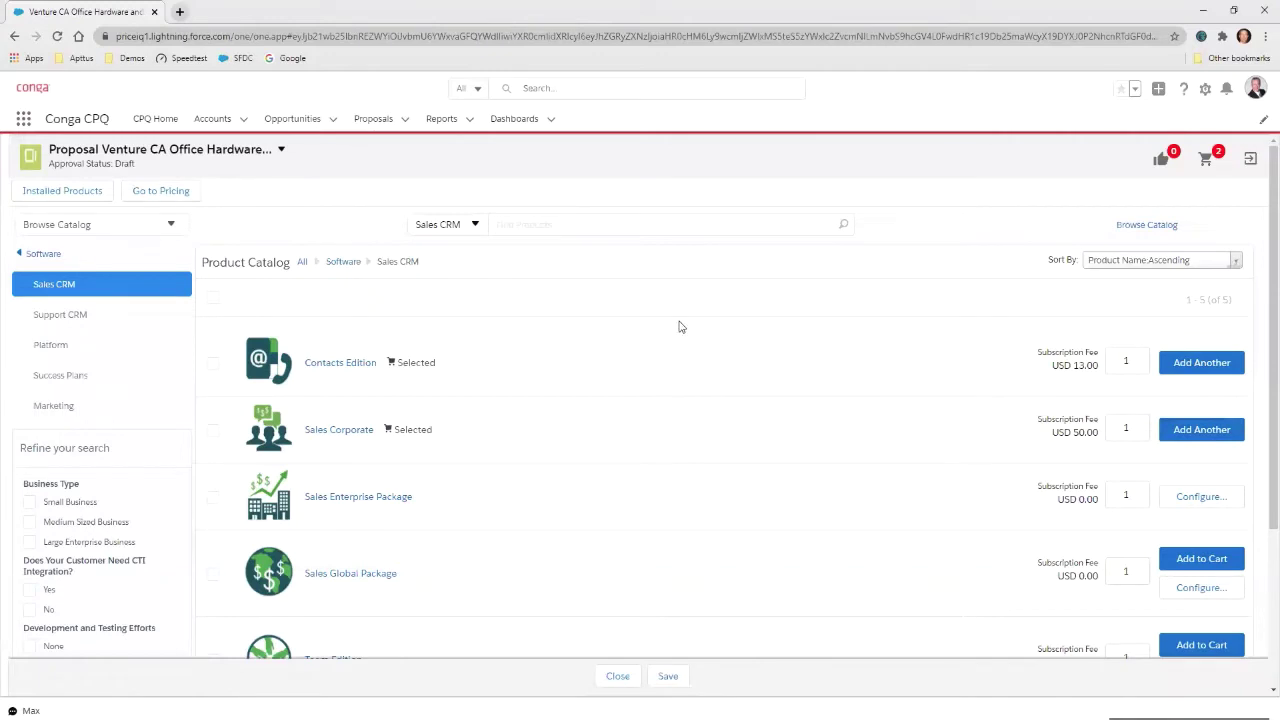
Search all categories for bl420 and add BL420c Gen8 E5-2430 Standard to the cart
left_click(477, 229)
left_click(466, 258)
left_click(532, 229)
type("bl420")
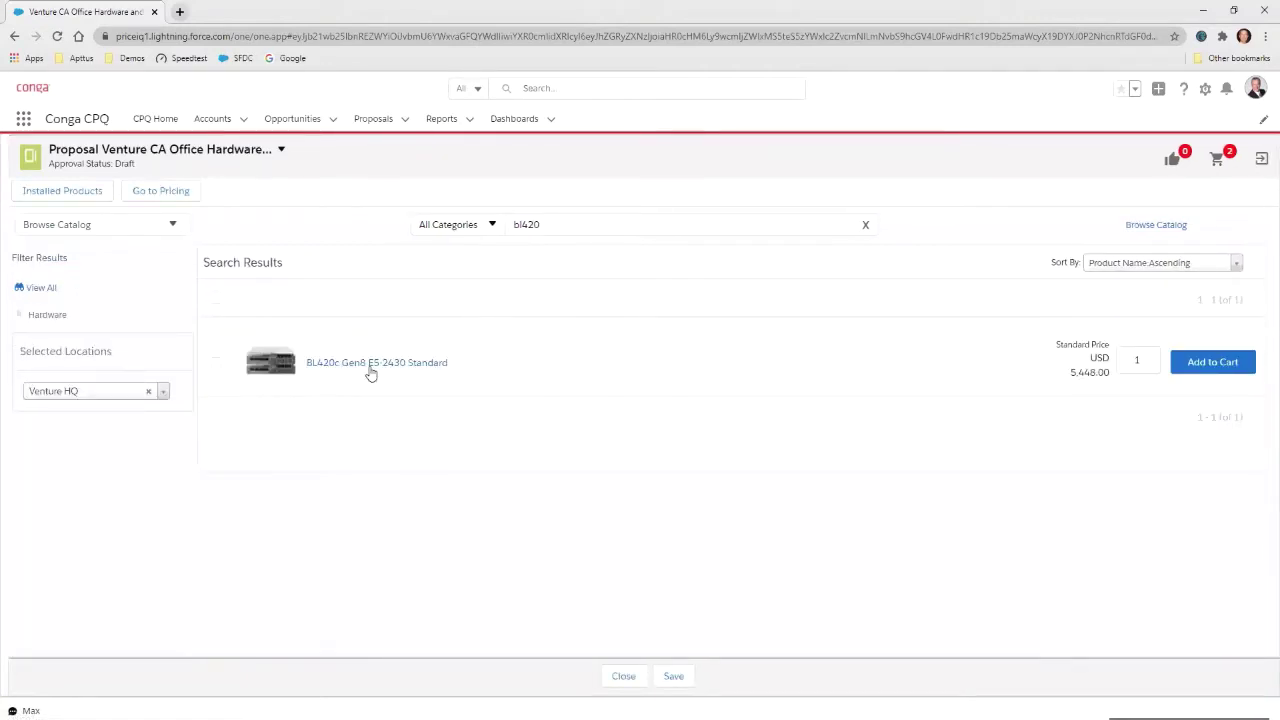
left_click(1212, 364)
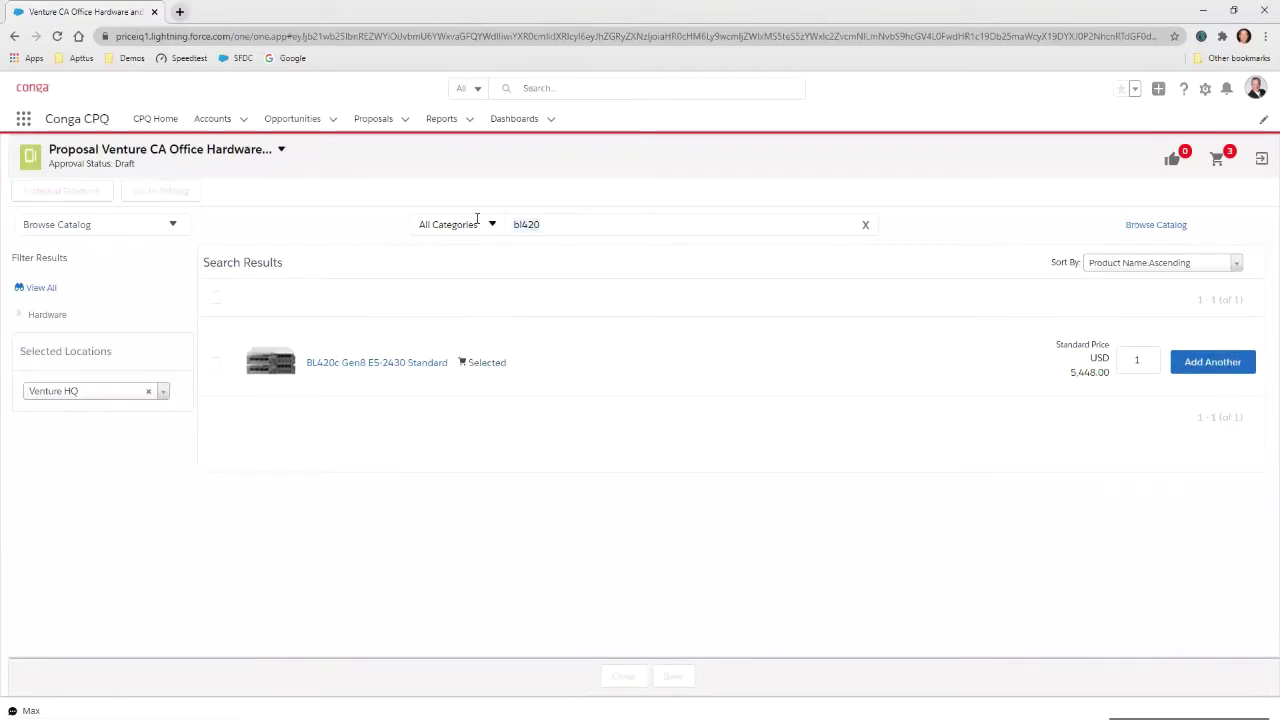
Search the catalog for dl160 and add DL160 Gen8 Default to the cart
key("ctrl+a")
type("dl160")
key("Return")
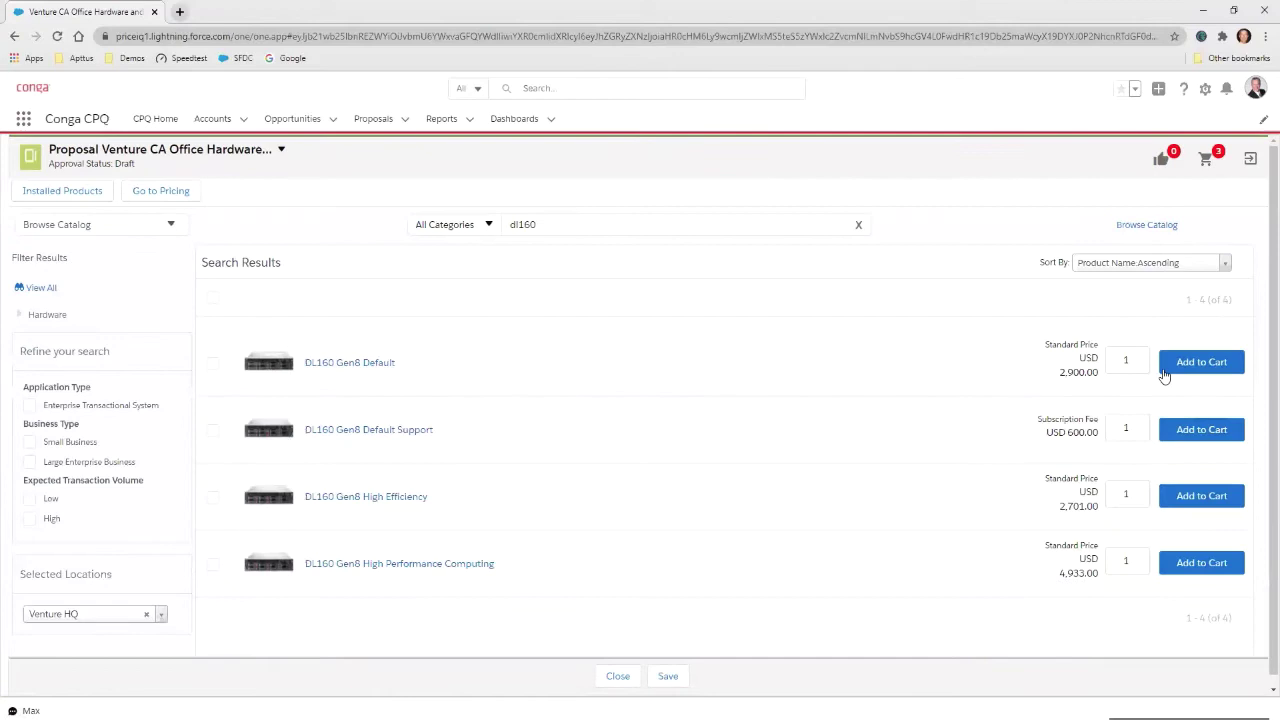
left_click(1192, 369)
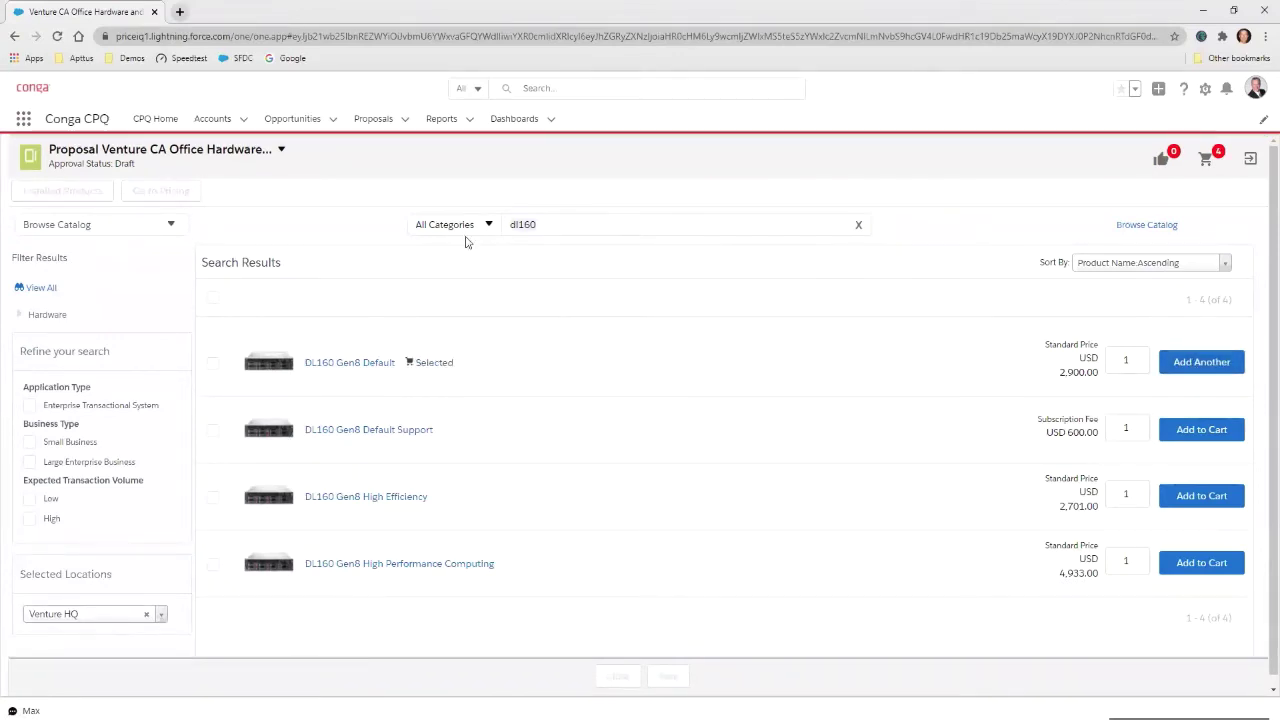
Search the catalog for tier 1 and add Tier1 University to the cart
key("ctrl+a")
key("BackSpace")
type("t")
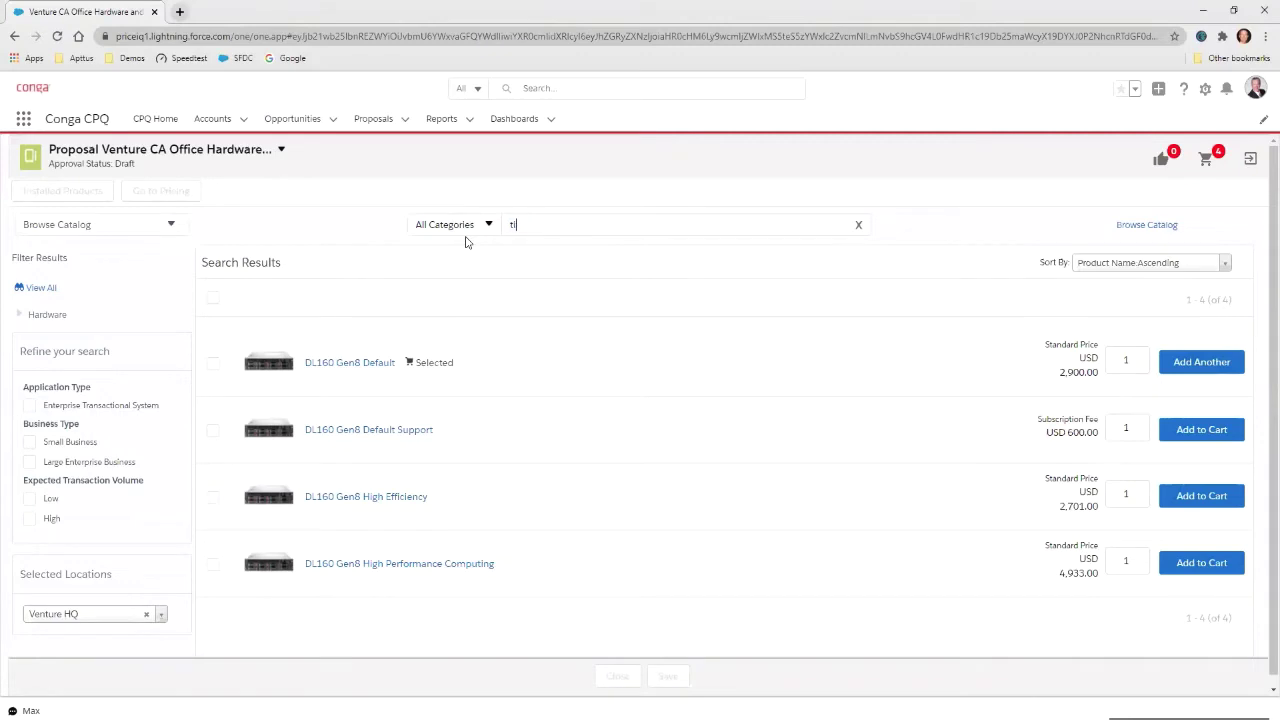
type("ier 1")
key("Return")
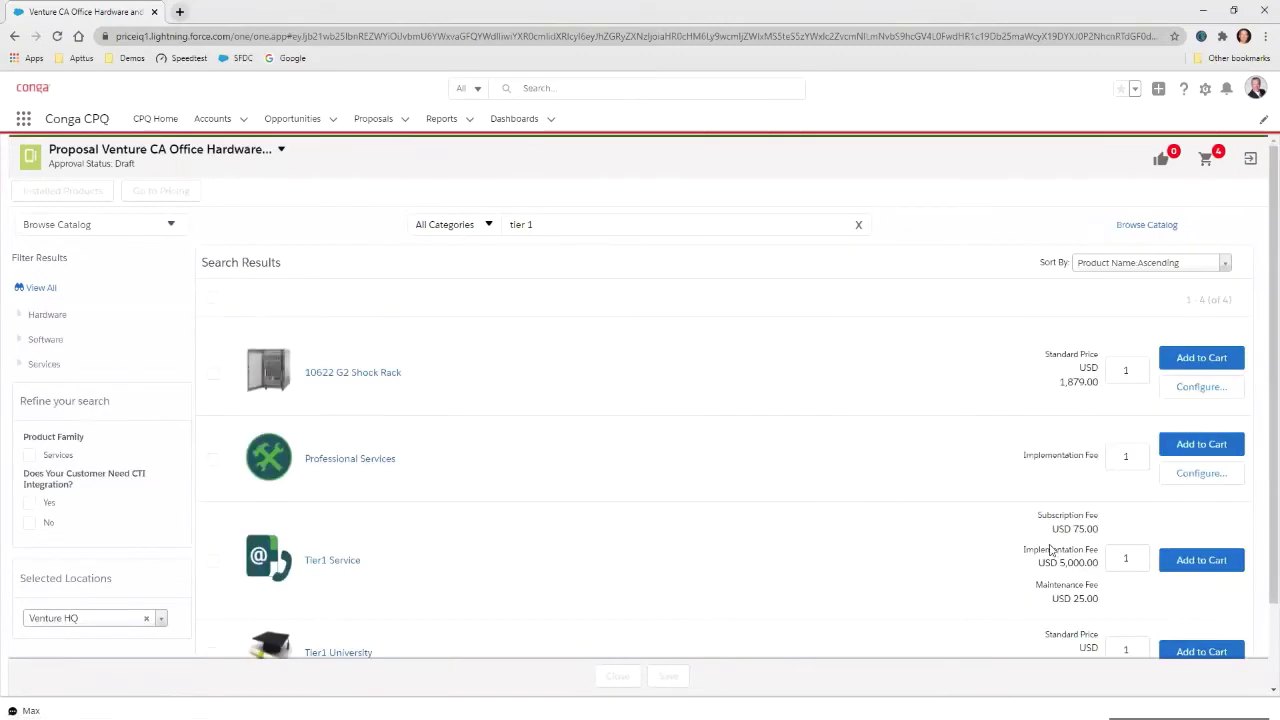
scroll(1052, 550, "down", 2)
left_click(1198, 552)
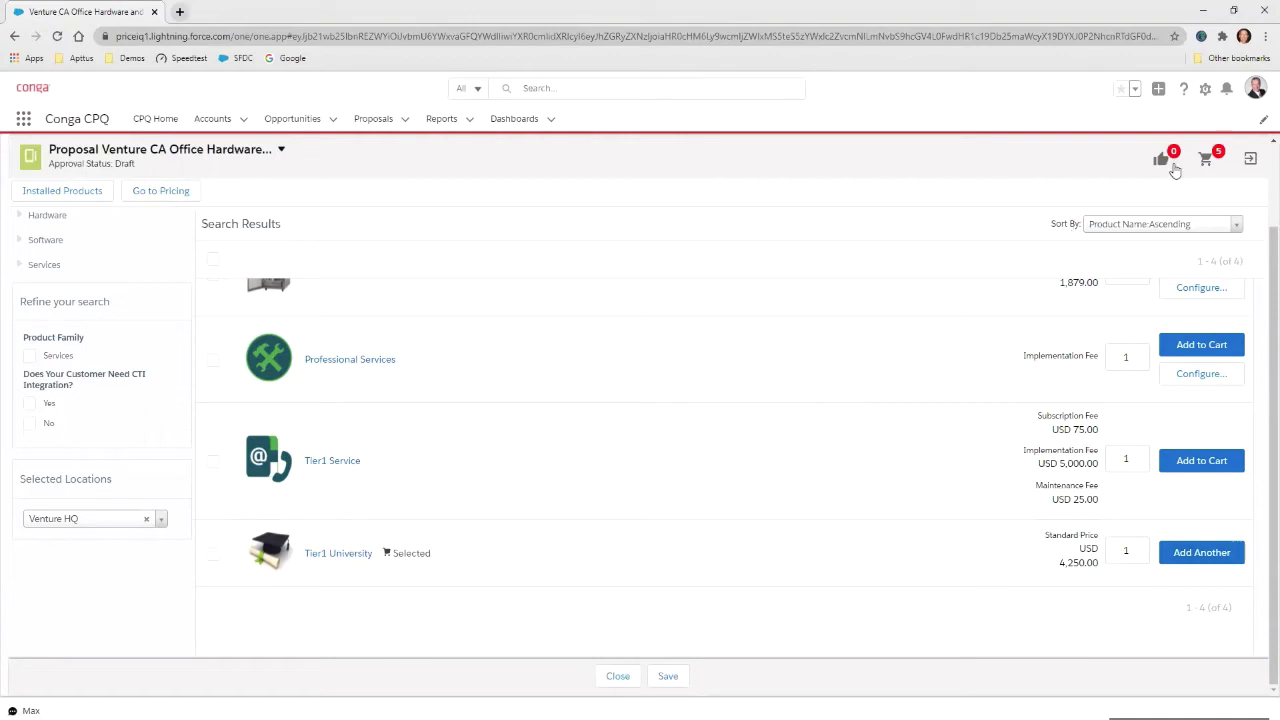
Check the cart summary and open the proposal's full cart
left_click(1207, 162)
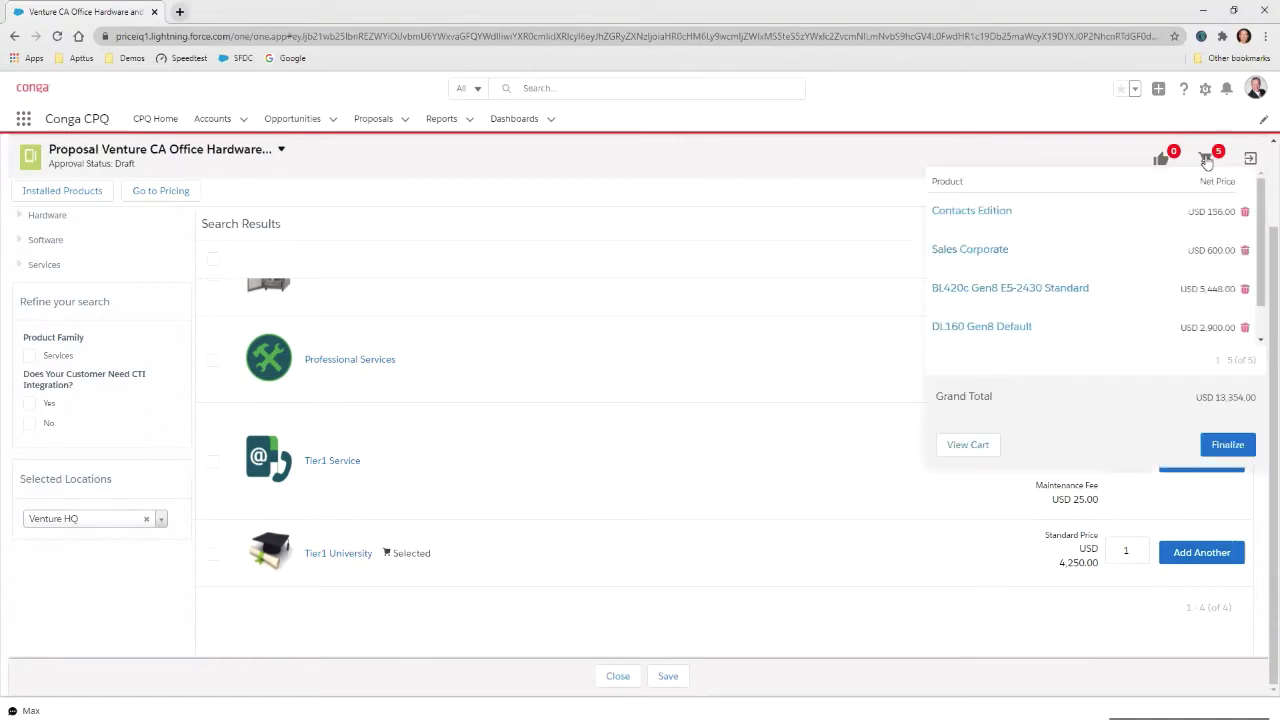
left_click(969, 448)
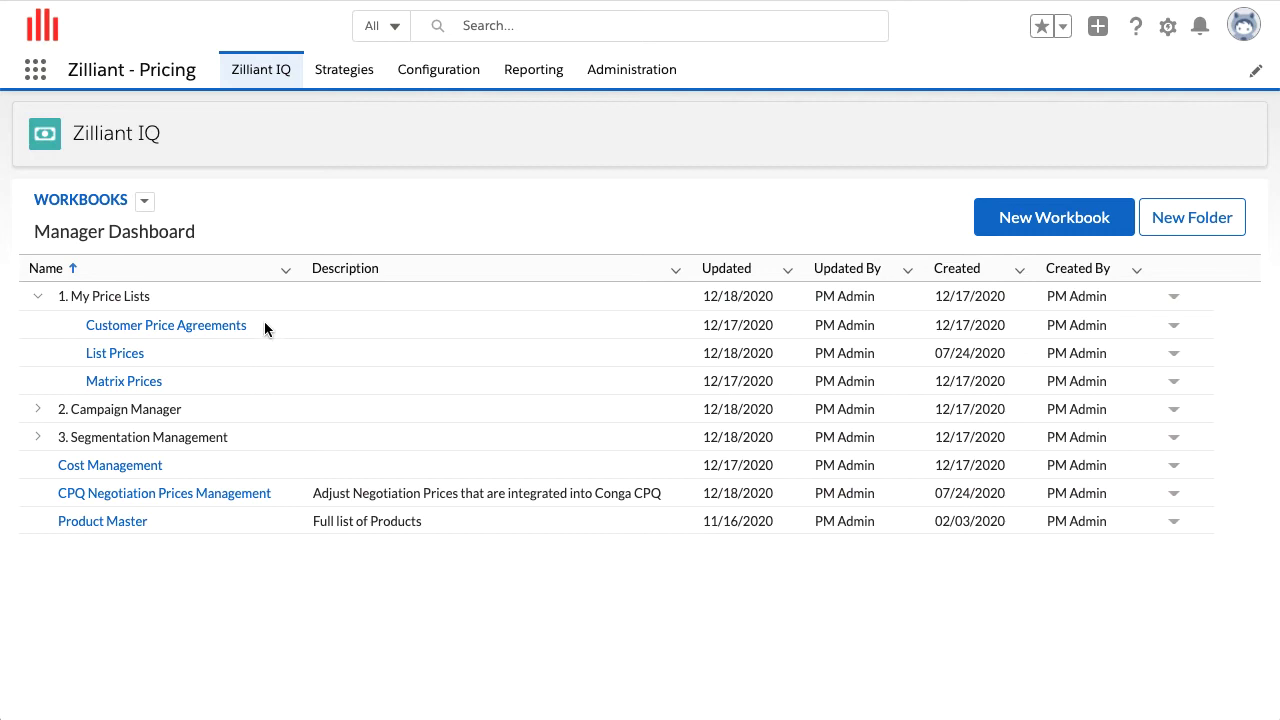
Switch to Zilliant IQ, open the CPQ Negotiation Prices Management workbook and look through its segment overrides
left_click(259, 496)
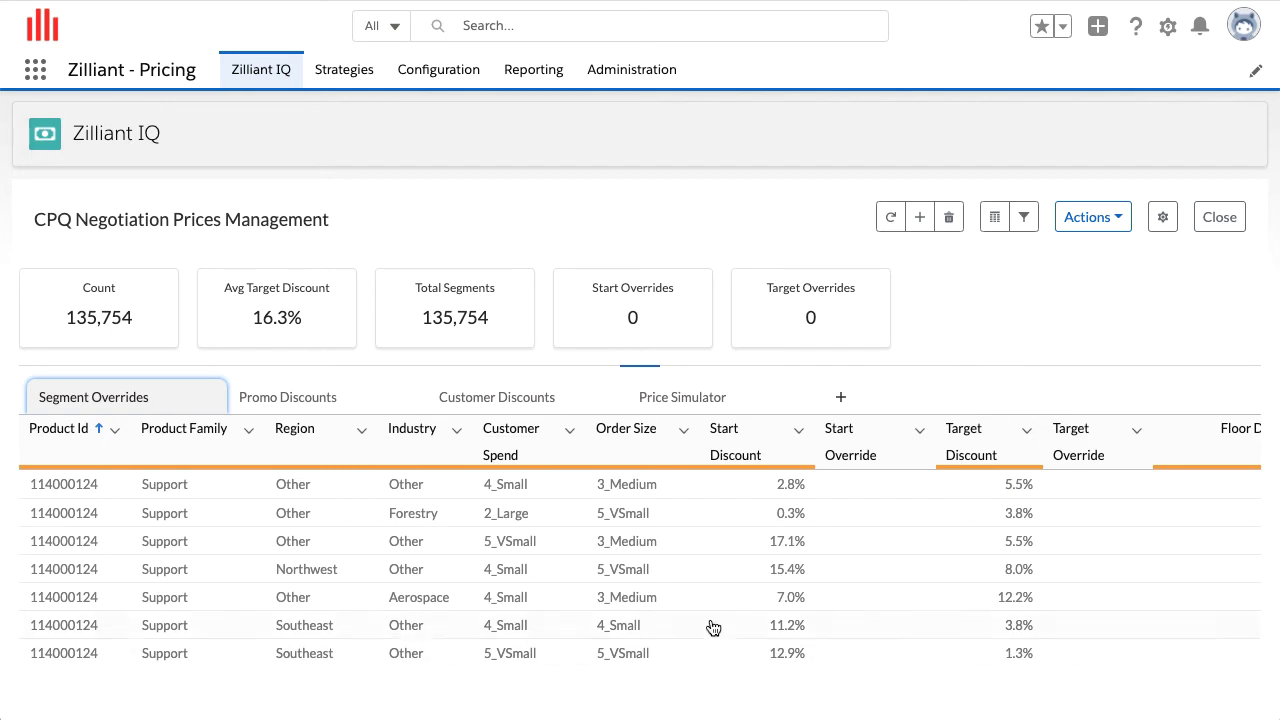
scroll(780, 560, "down", 3)
scroll(784, 563, "down", 2)
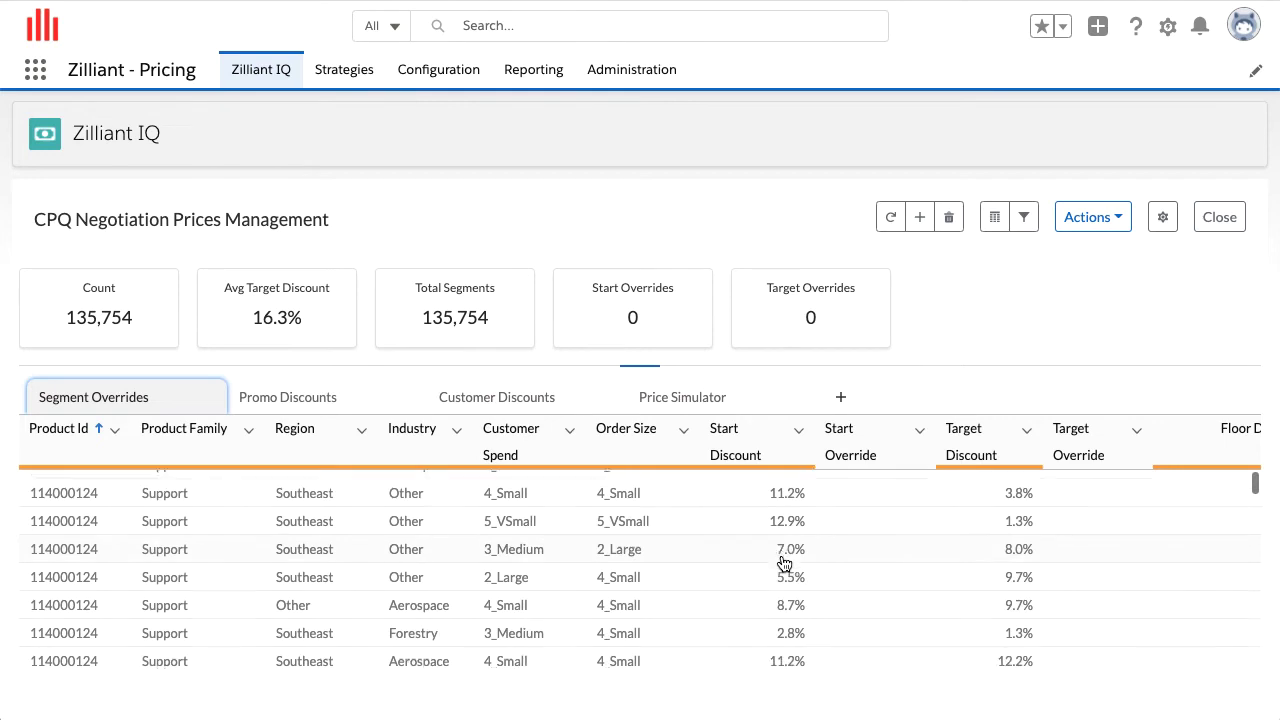
scroll(784, 563, "up", 3)
scroll(783, 562, "up", 1)
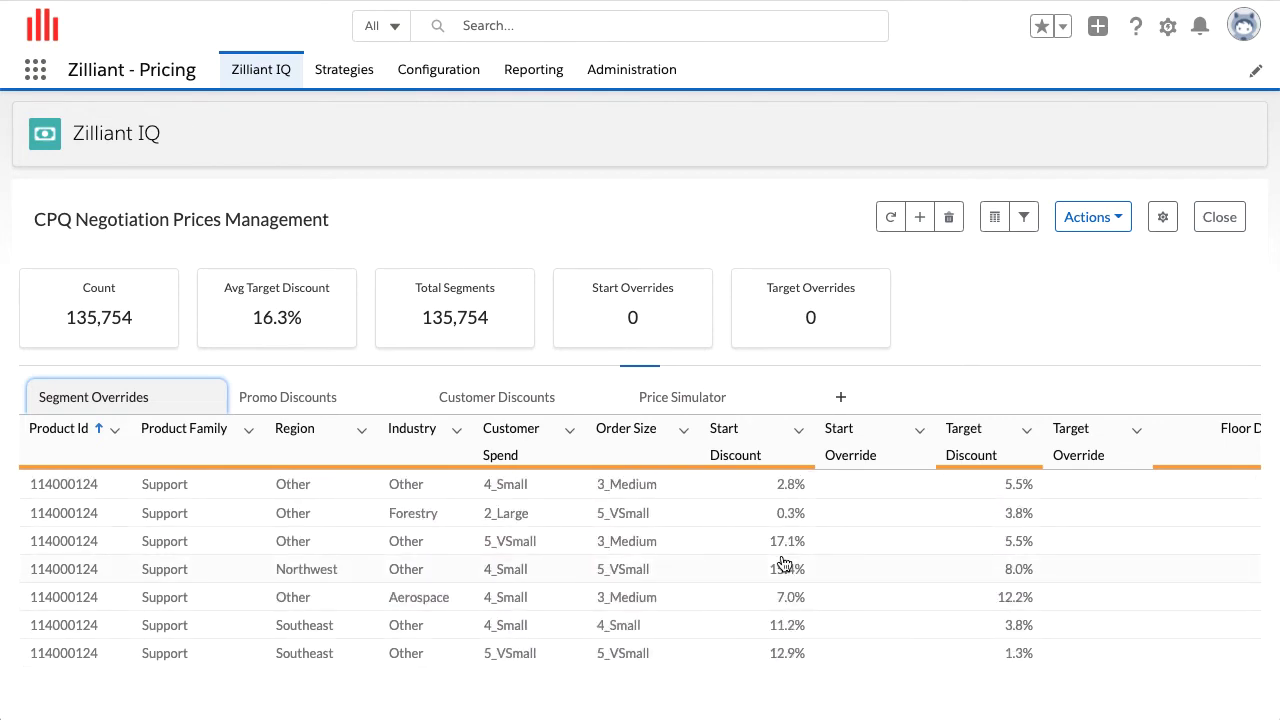
Filter the segment overrides to rows whose Product Family equals Hardware
left_click(248, 430)
left_click(262, 496)
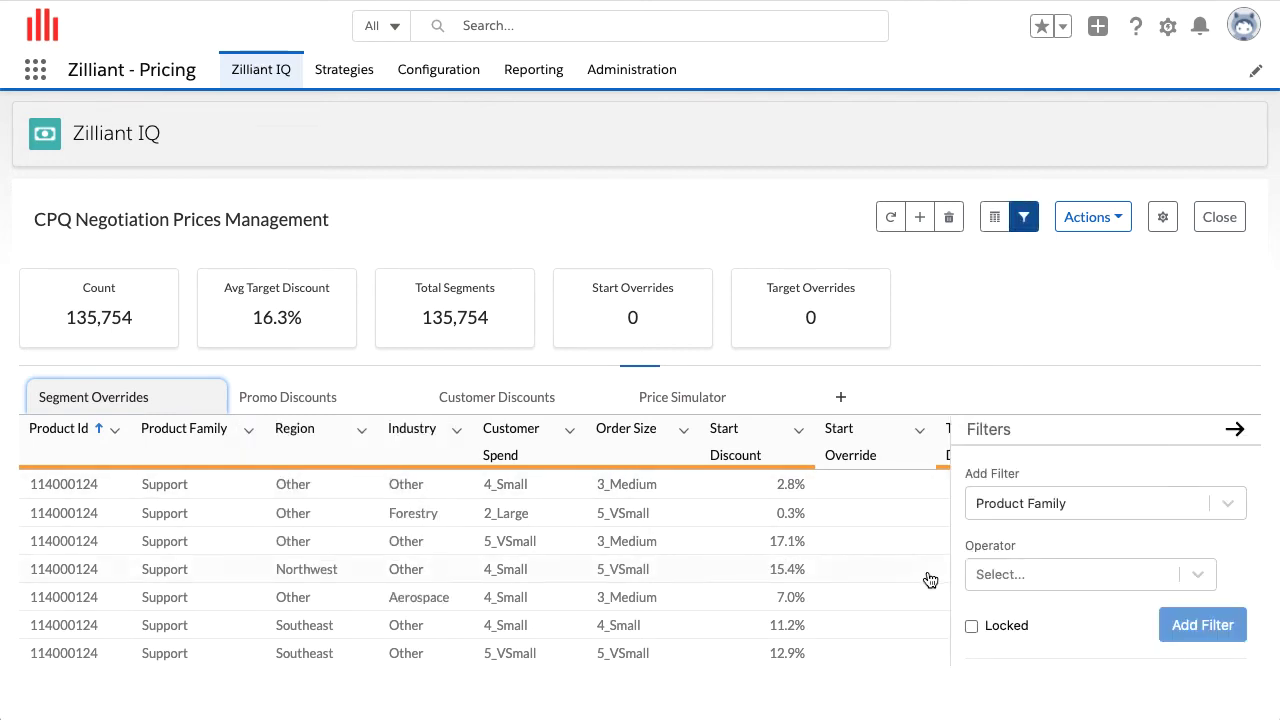
left_click(1085, 574)
left_click(1005, 478)
left_click(998, 512)
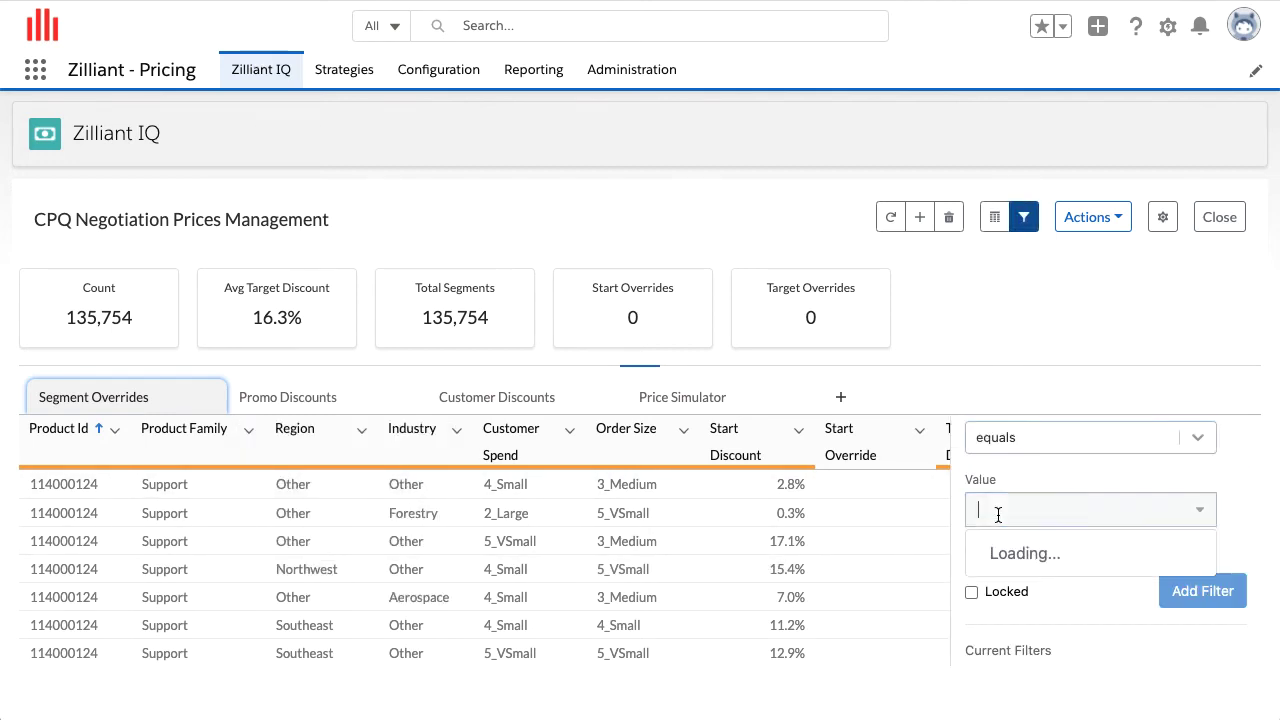
type("Hardware")
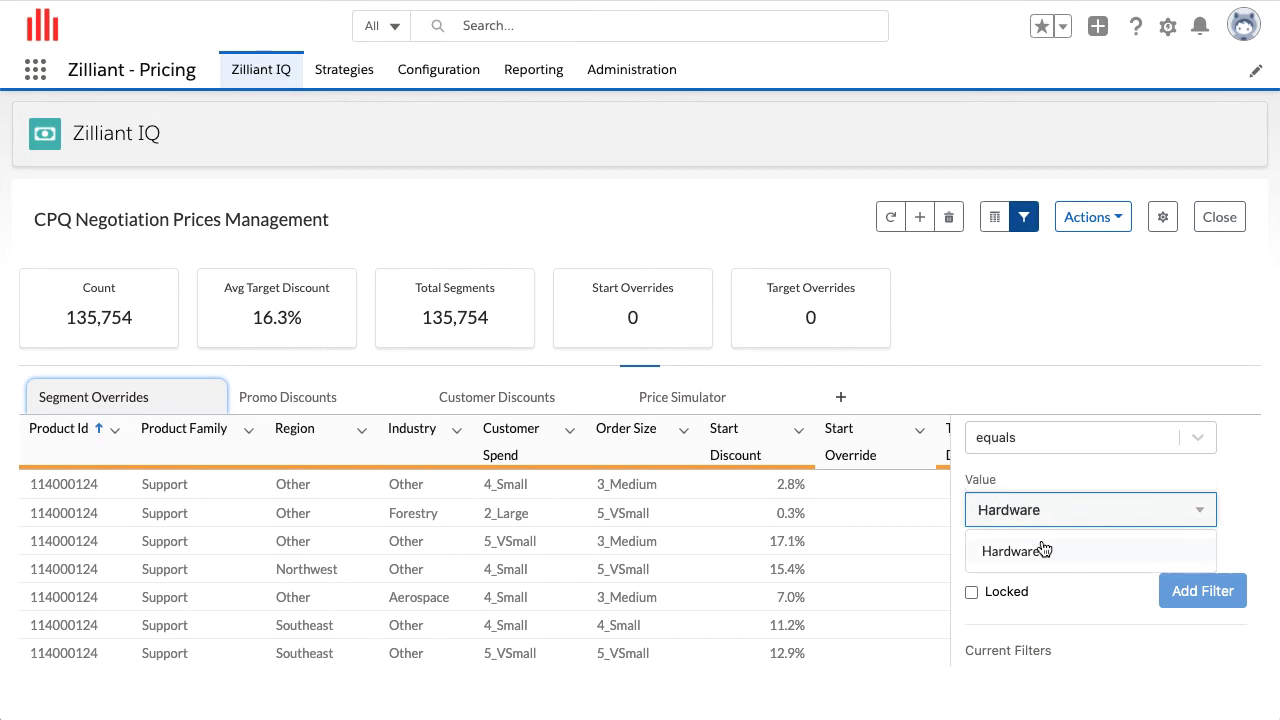
left_click(1040, 551)
left_click(1195, 640)
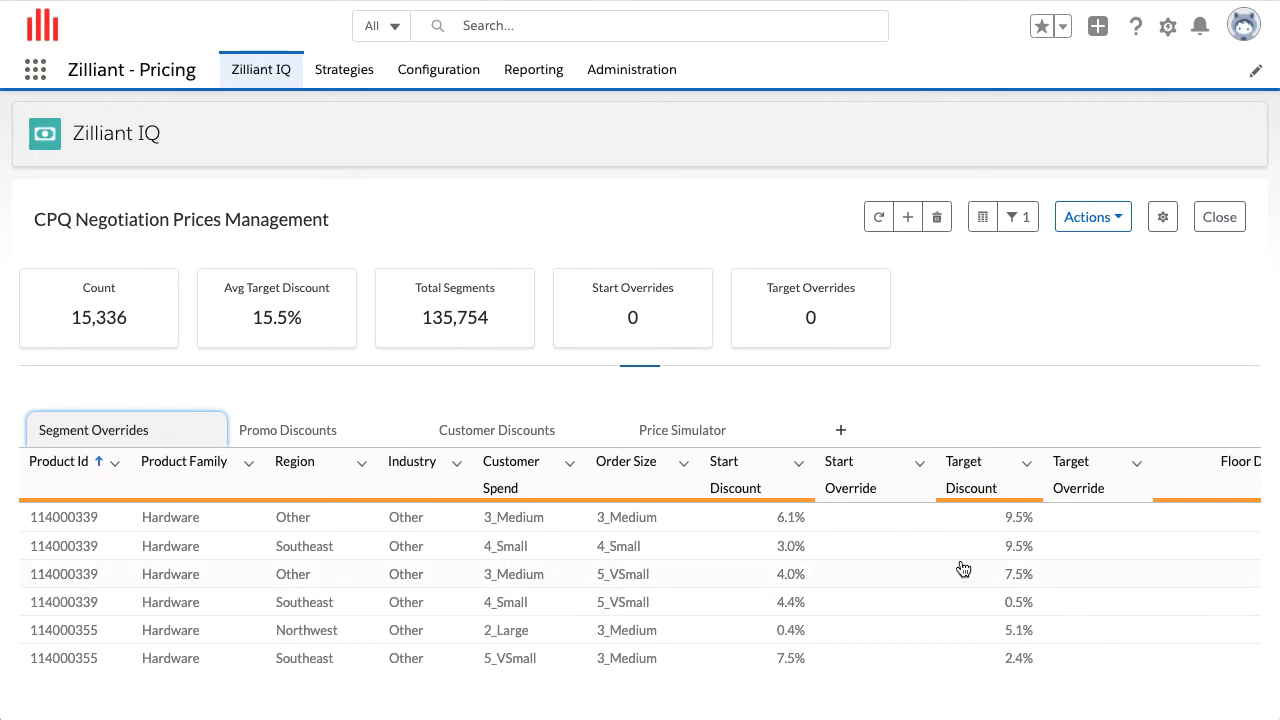
Update the Start Override column for the filtered rows with the formula [Start Discount]+0.02
left_click(919, 463)
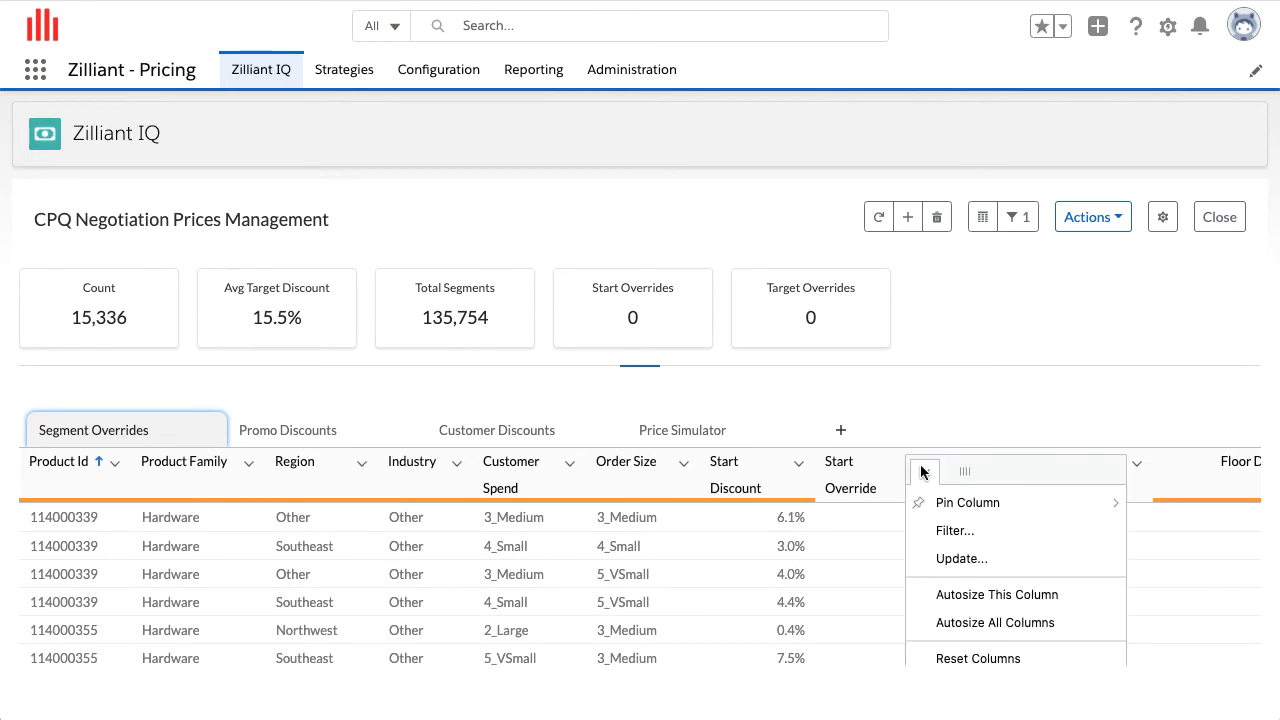
left_click(922, 558)
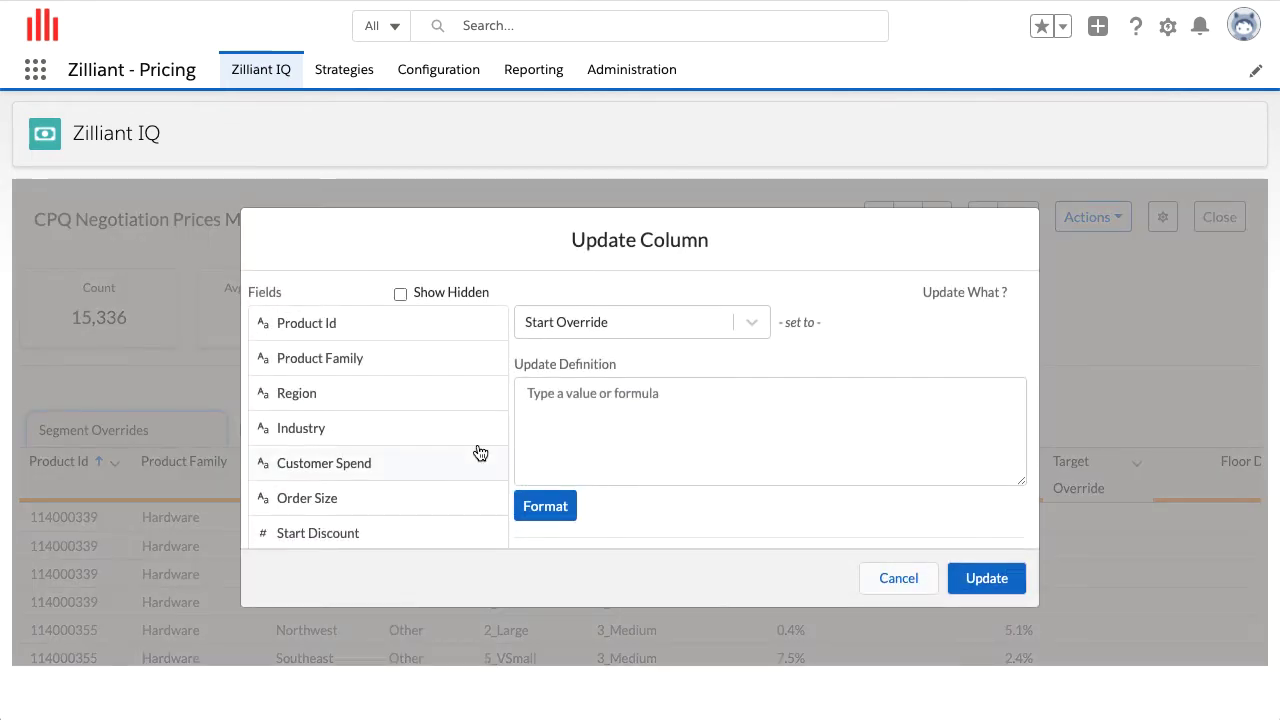
scroll(480, 453, "down", 1)
left_click(455, 471)
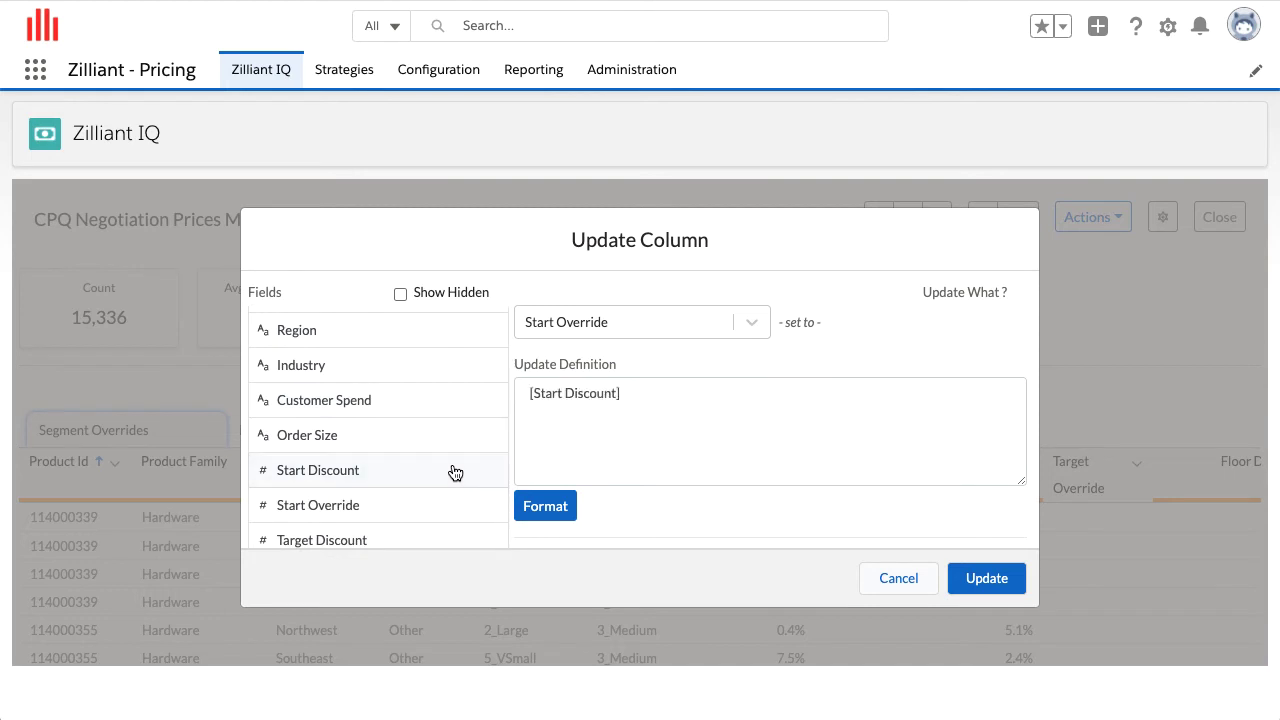
left_click(659, 423)
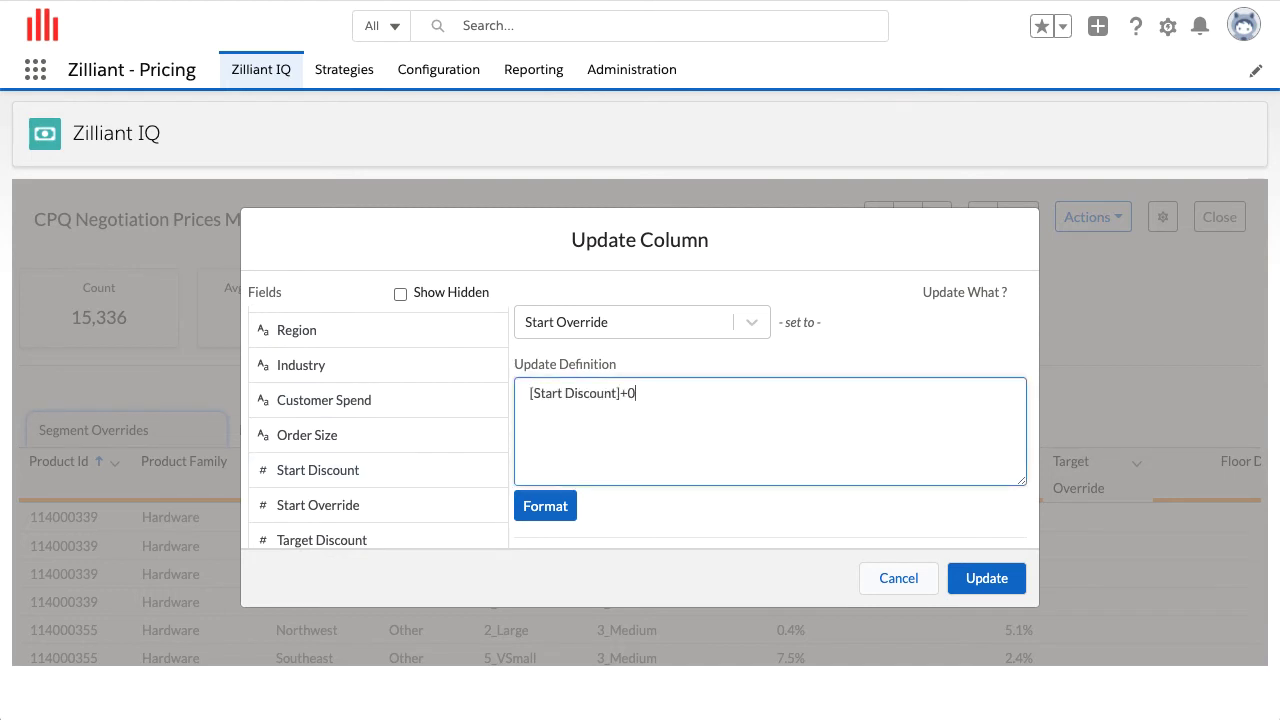
type("+0.02")
left_click(978, 578)
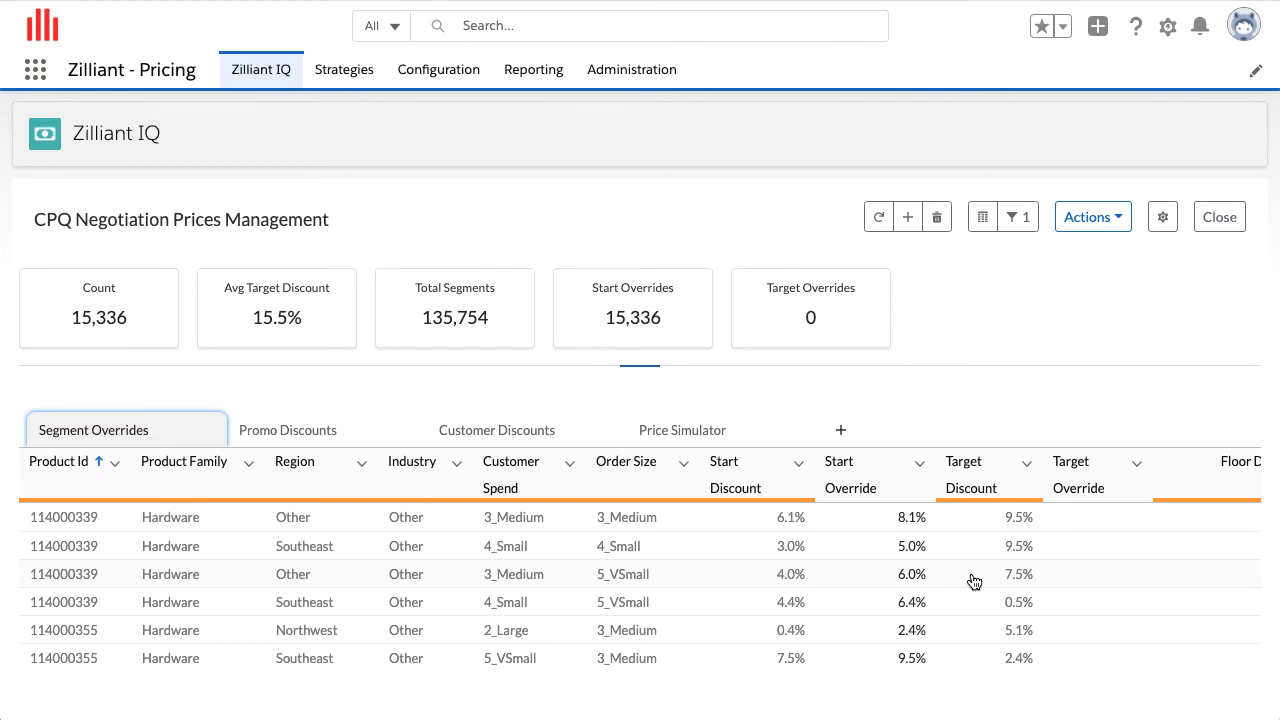
In the promo discounts, set the Hardware promotion's end date to 12/09/2020 and its discount to 5%
left_click(328, 438)
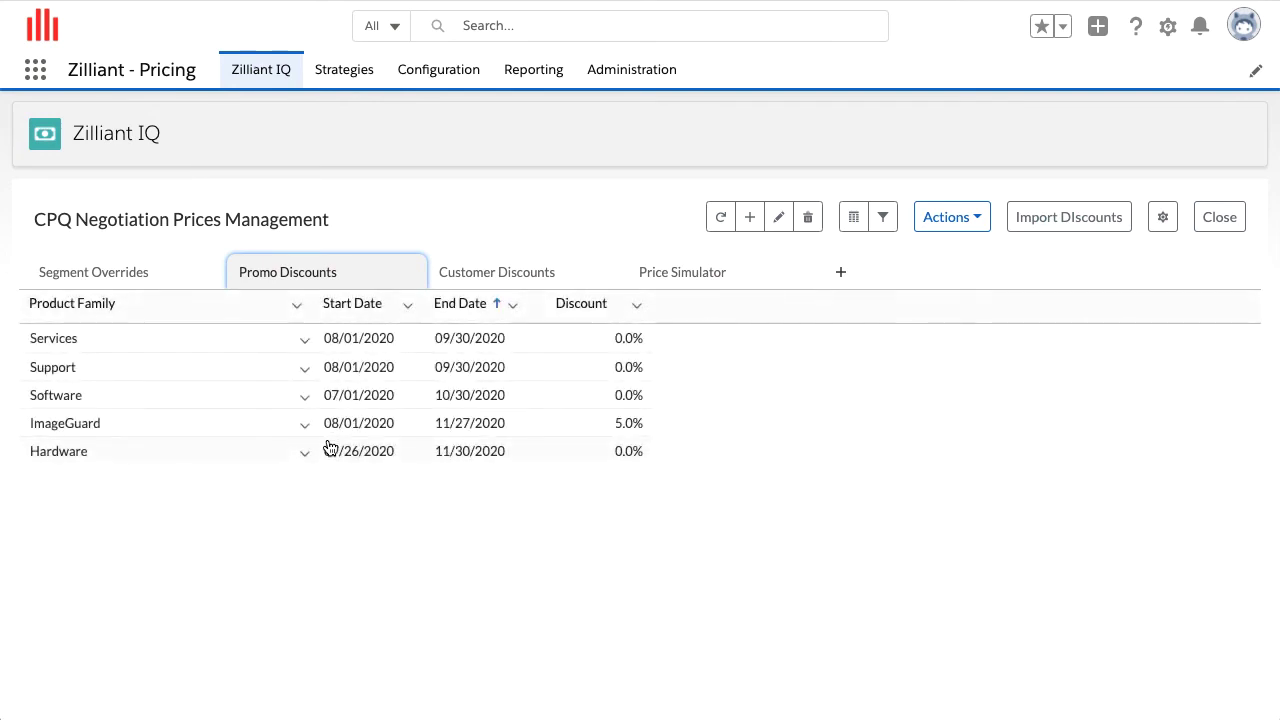
left_click(470, 452)
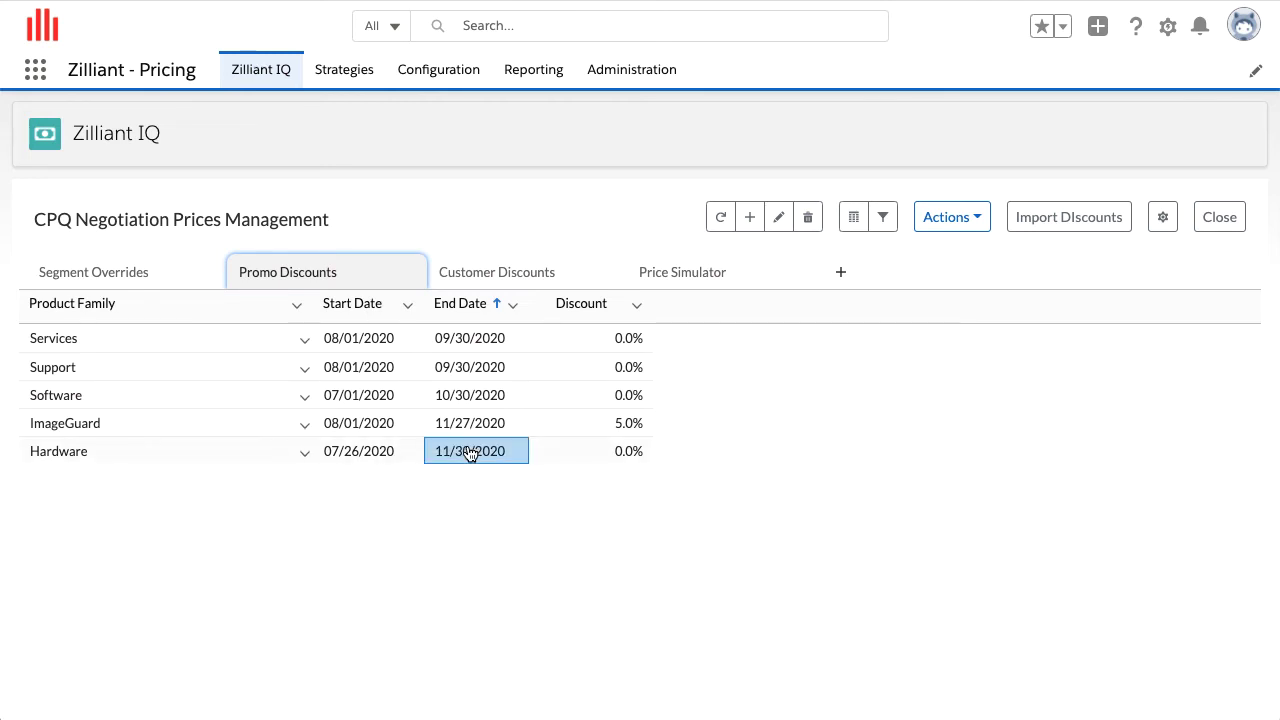
left_click(470, 452)
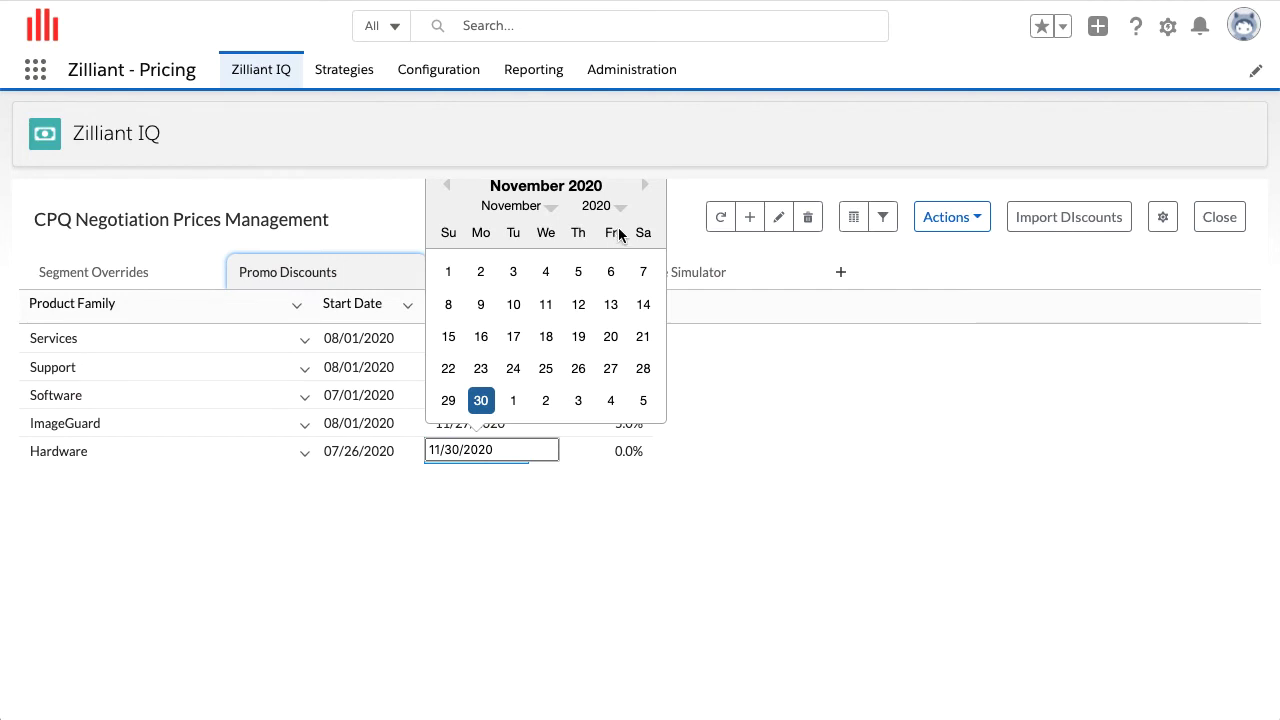
left_click(649, 190)
left_click(545, 304)
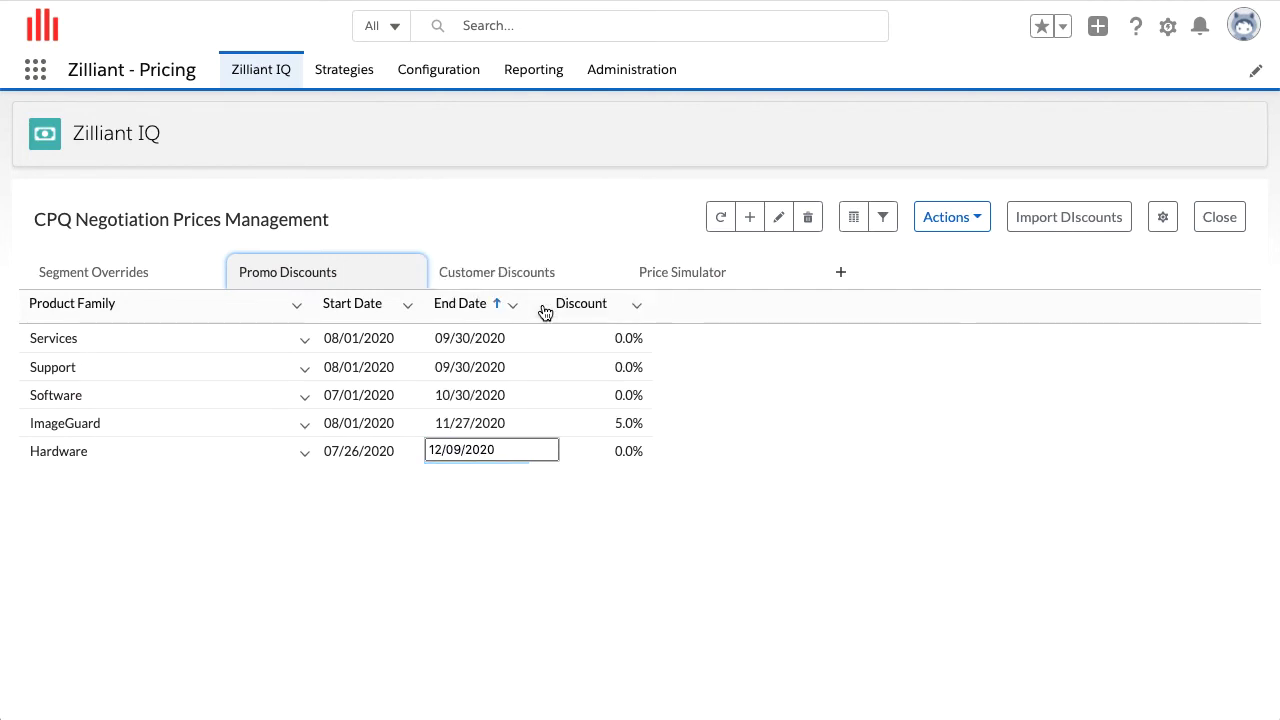
left_click(625, 451)
left_click(625, 453)
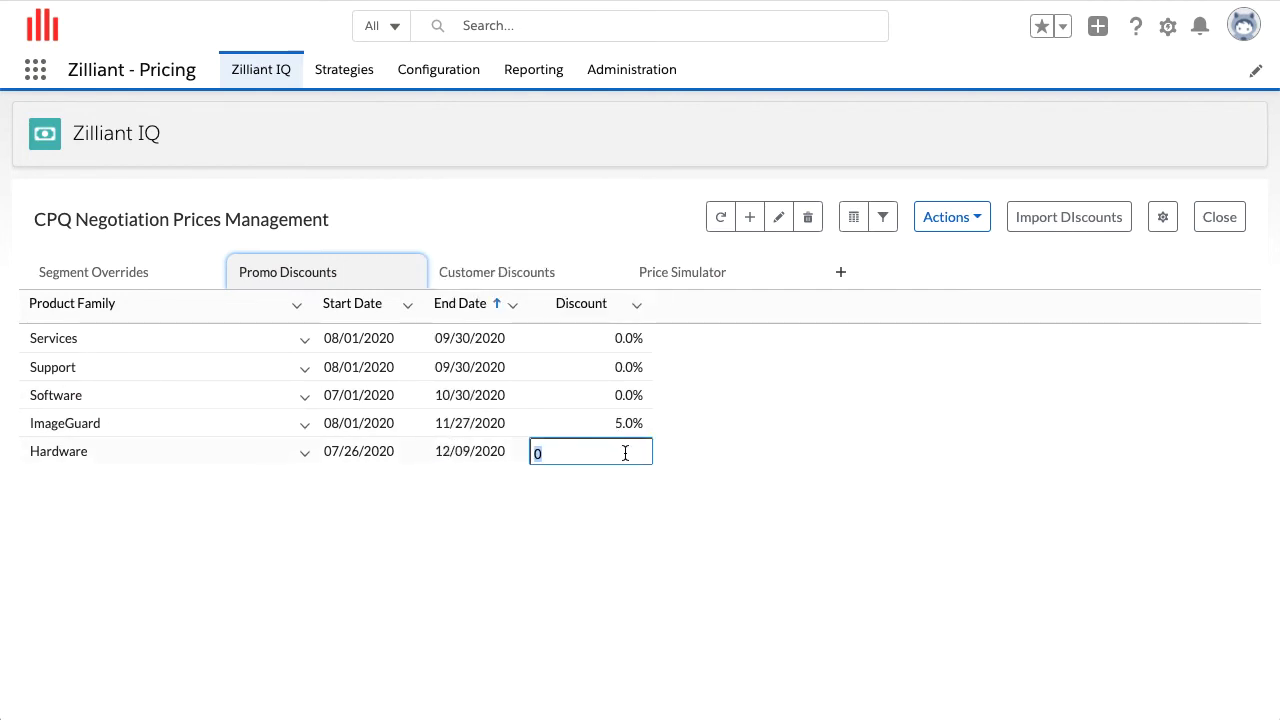
left_click(624, 487)
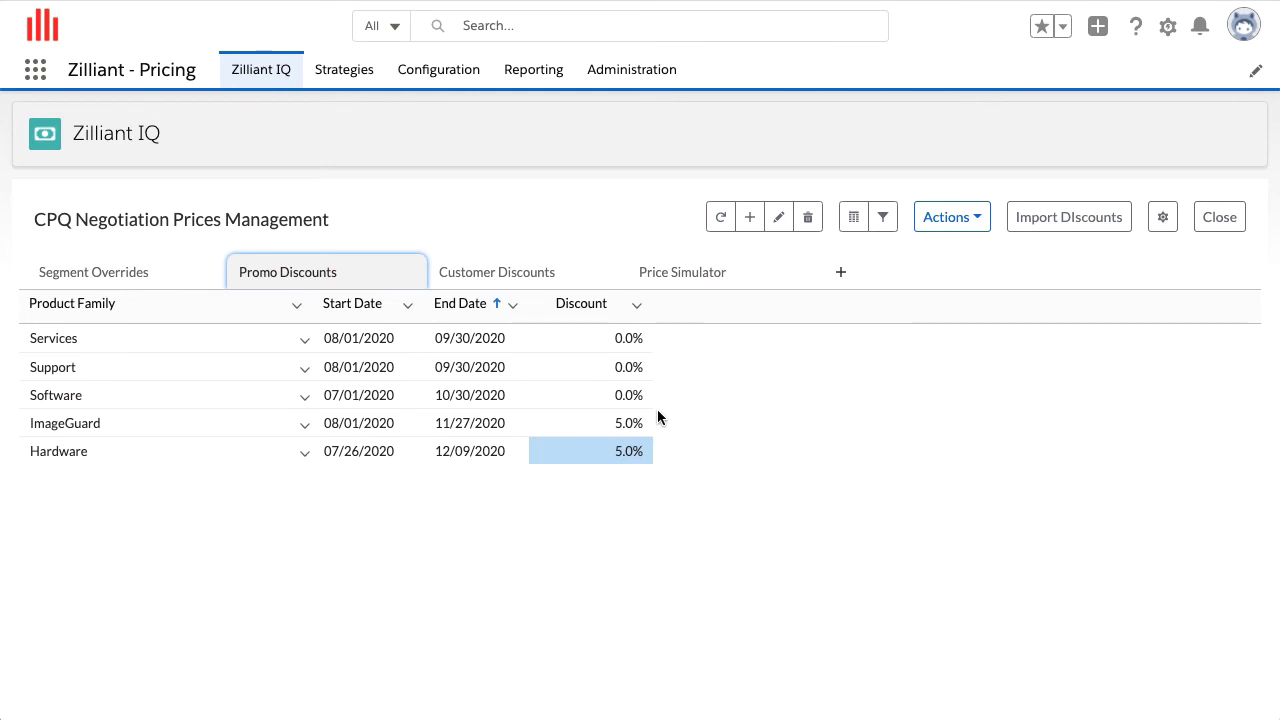
Examine the BL420c Gen8 product's segment start discount, start override and promo discount in the Price Simulator
left_click(682, 285)
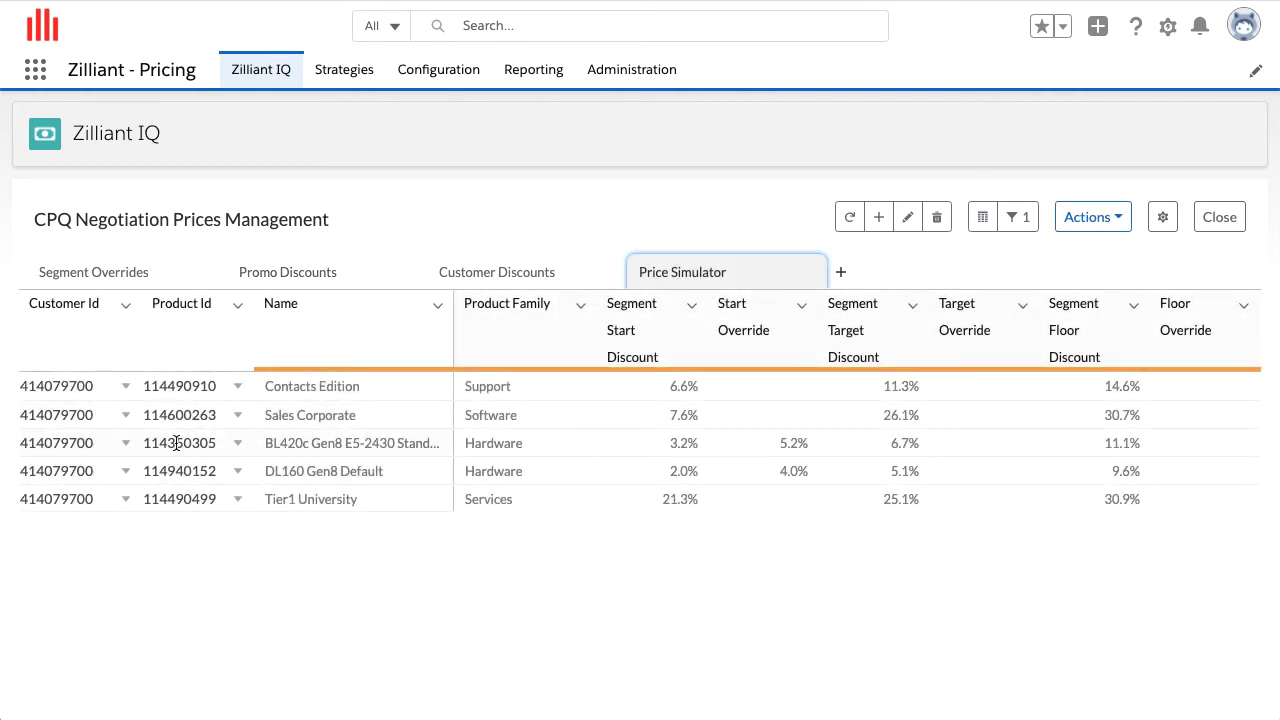
left_click(324, 450)
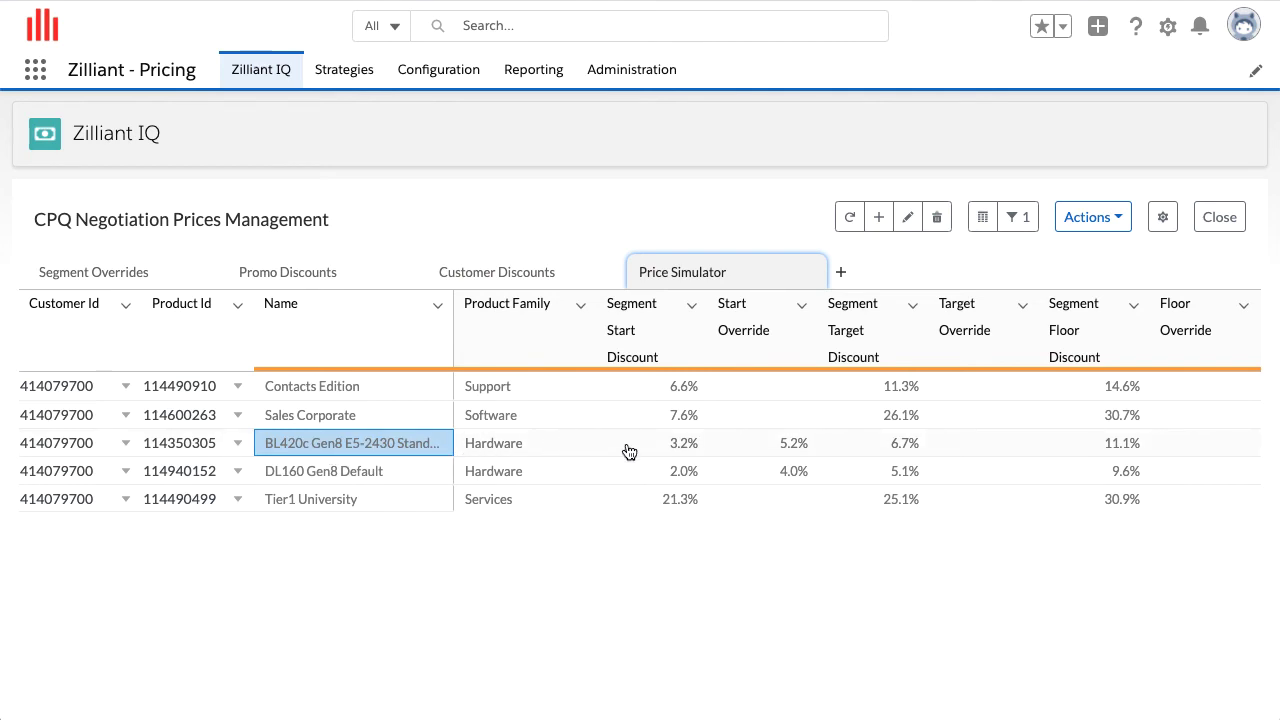
left_click(679, 448)
left_click(795, 446)
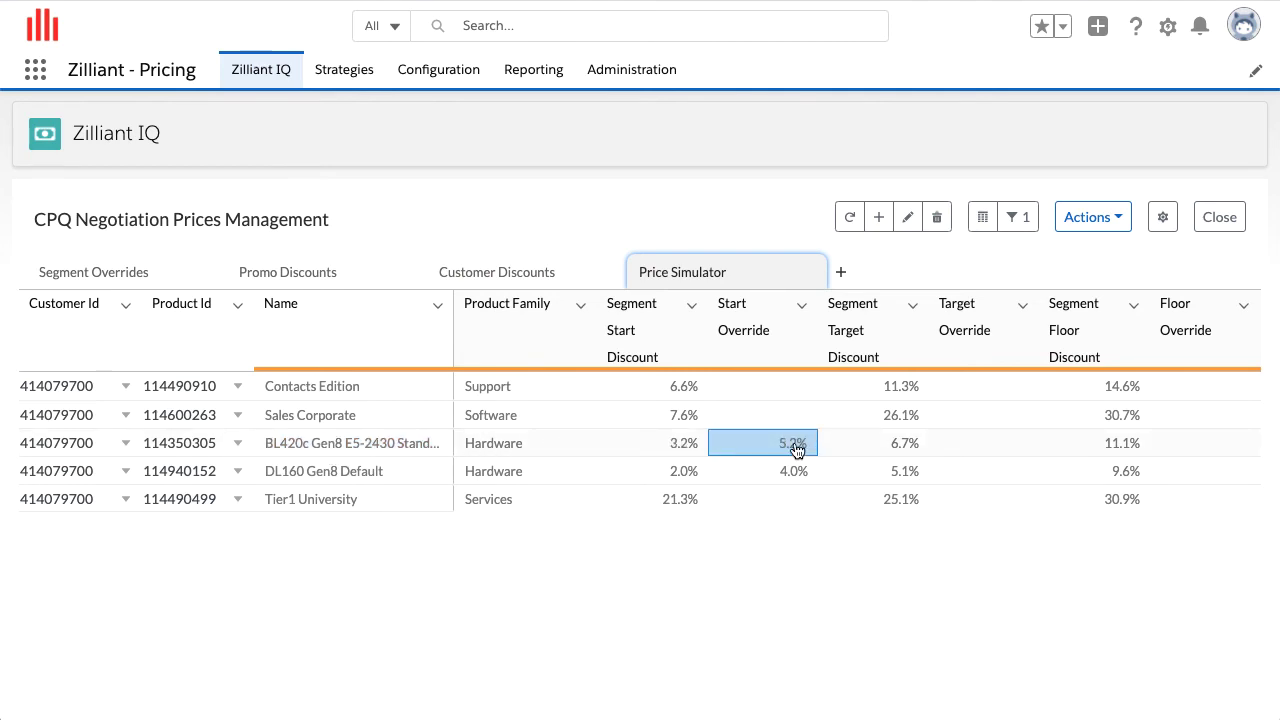
scroll(818, 452, "right", 4)
scroll(816, 452, "right", 5)
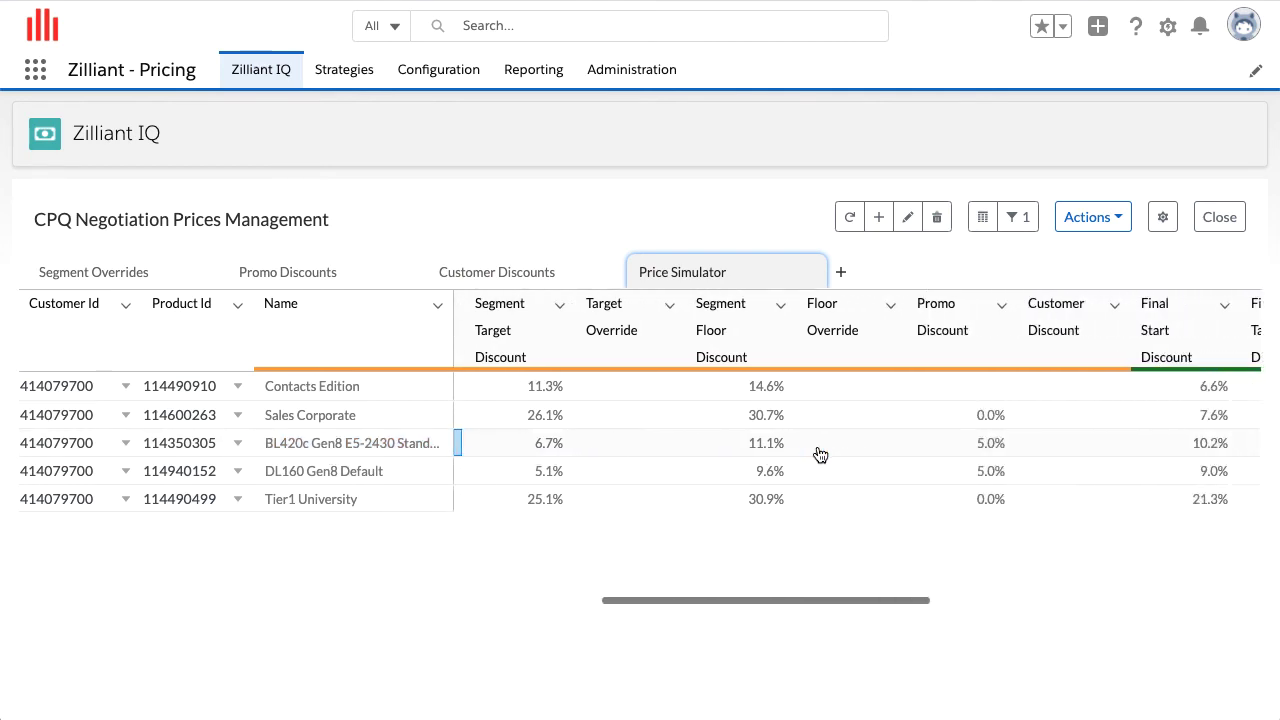
left_click(778, 447)
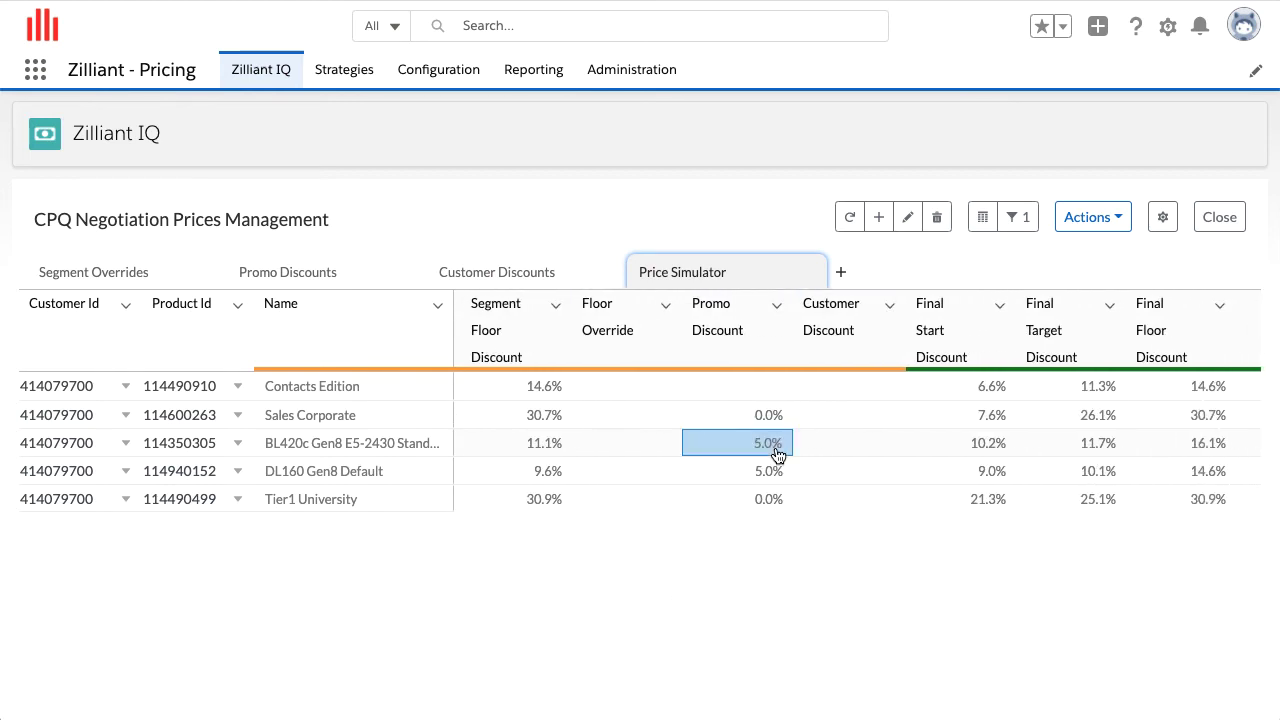
Compare the BL420c Gen8 product's final discounts and its final start, target and floor prices
scroll(957, 463, "right", 4)
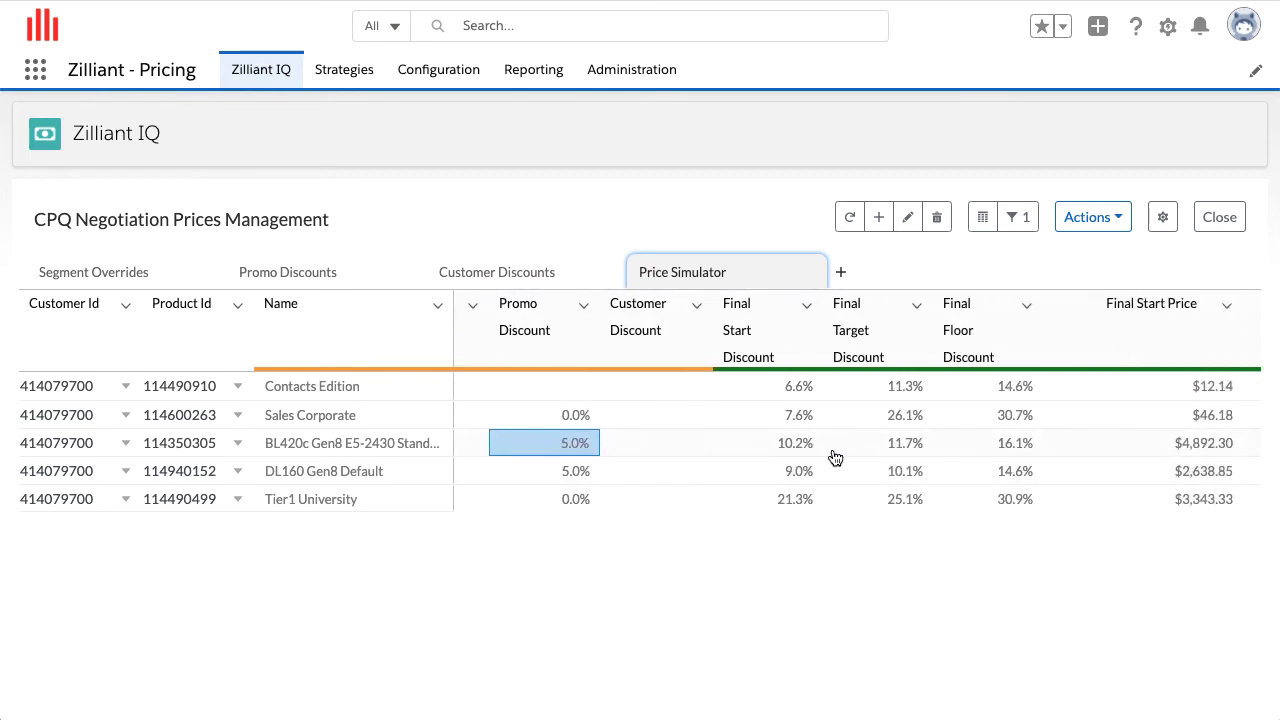
scroll(1001, 456, "right", 2)
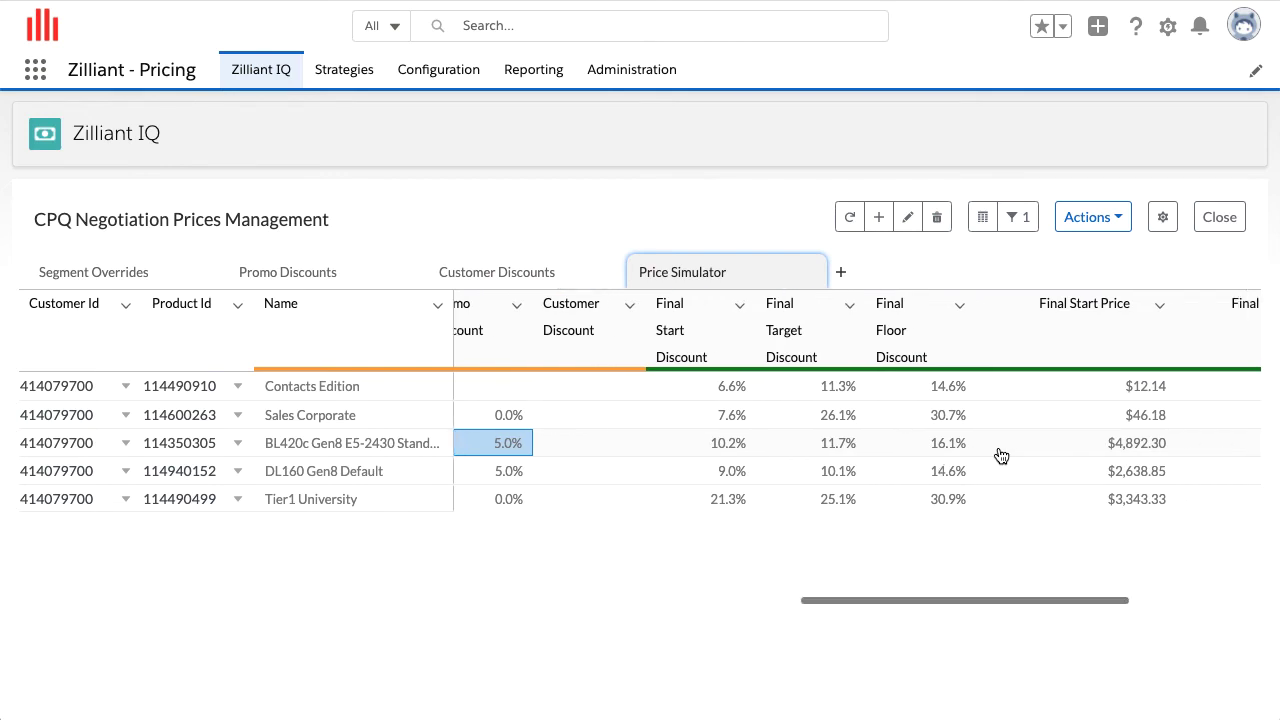
scroll(1001, 456, "right", 5)
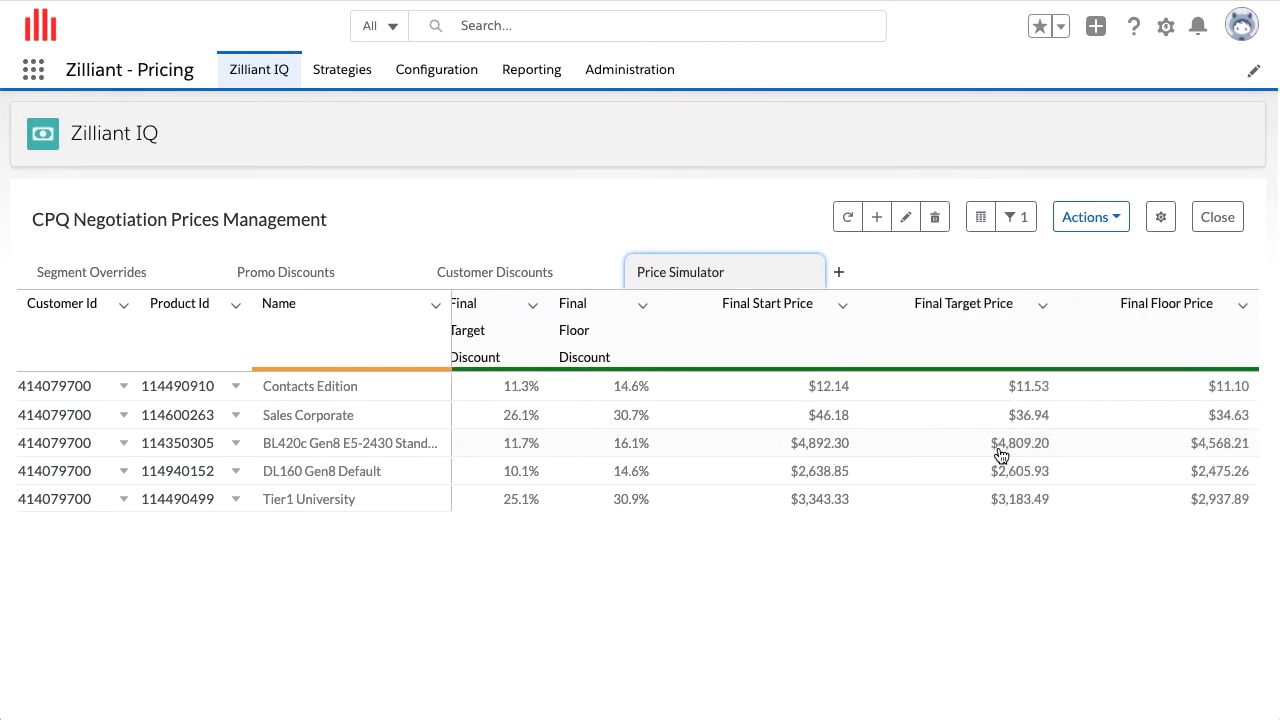
left_click(857, 455)
left_click(1032, 457)
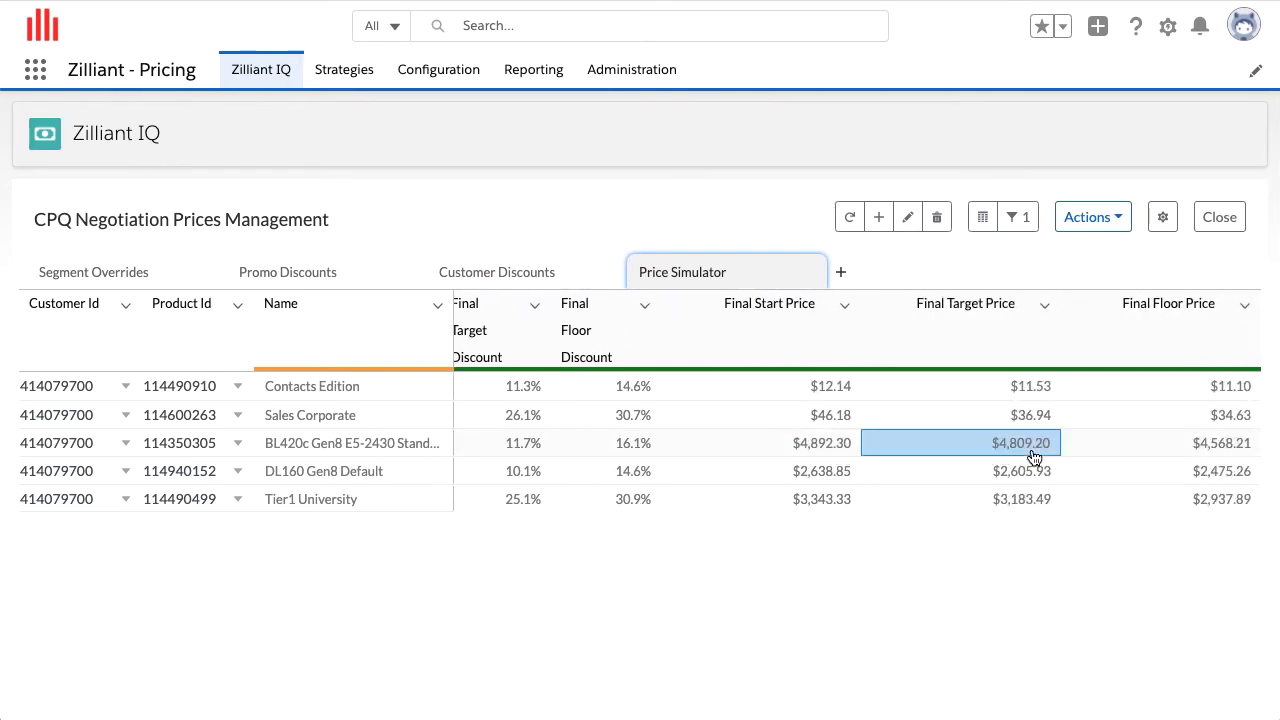
left_click(1200, 456)
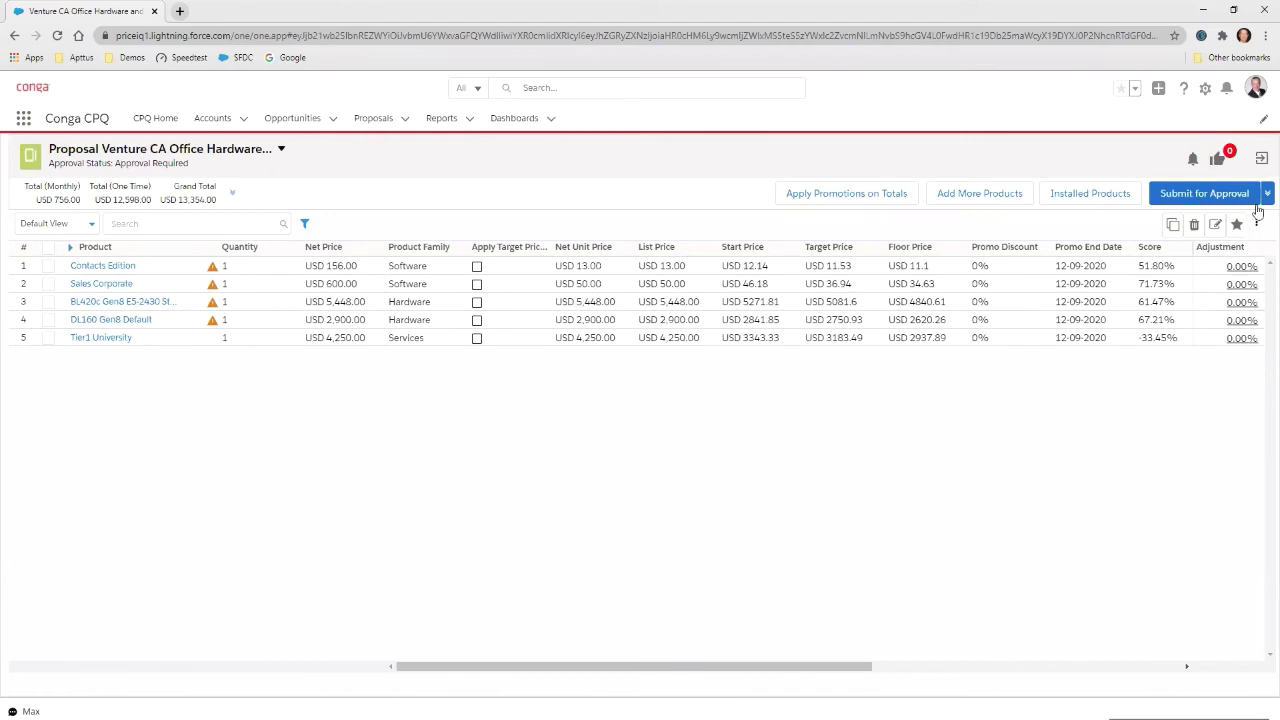
Switch to the Conga CPQ proposal cart, run Optimize Price, and apply the target price to Contacts Edition and Sales Corporate
left_click(1265, 193)
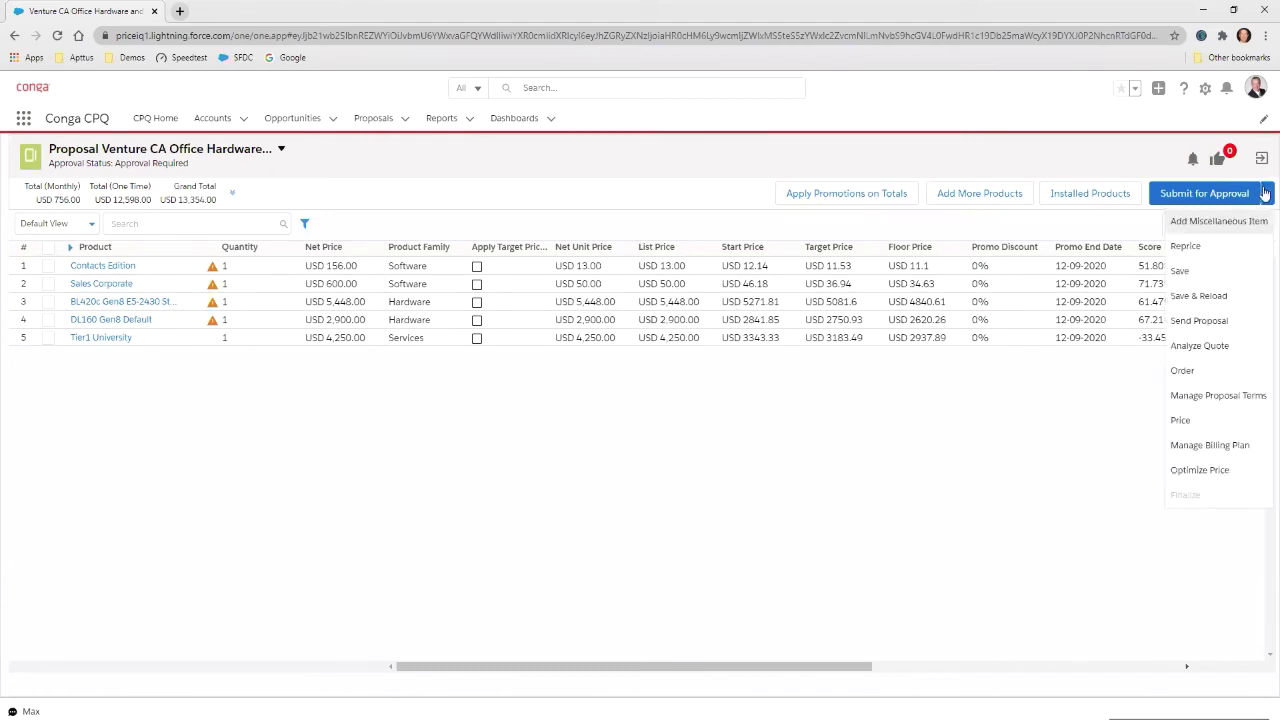
left_click(1191, 472)
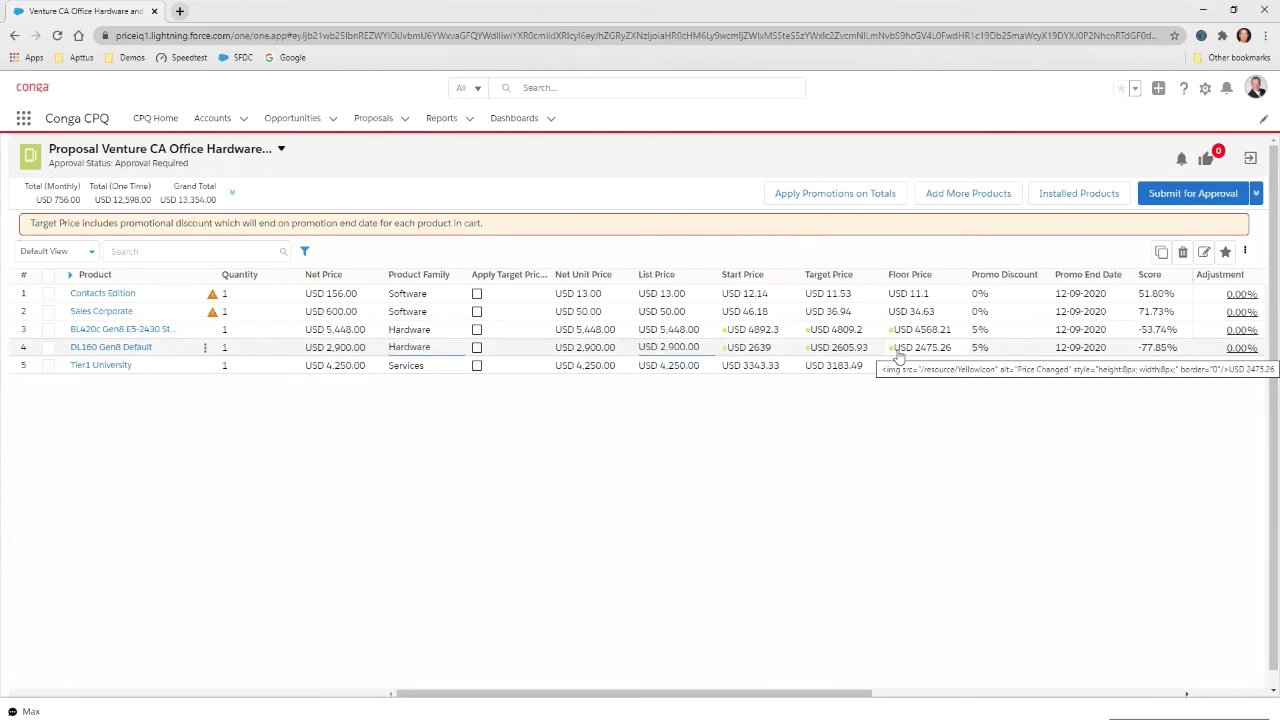
left_click(476, 293)
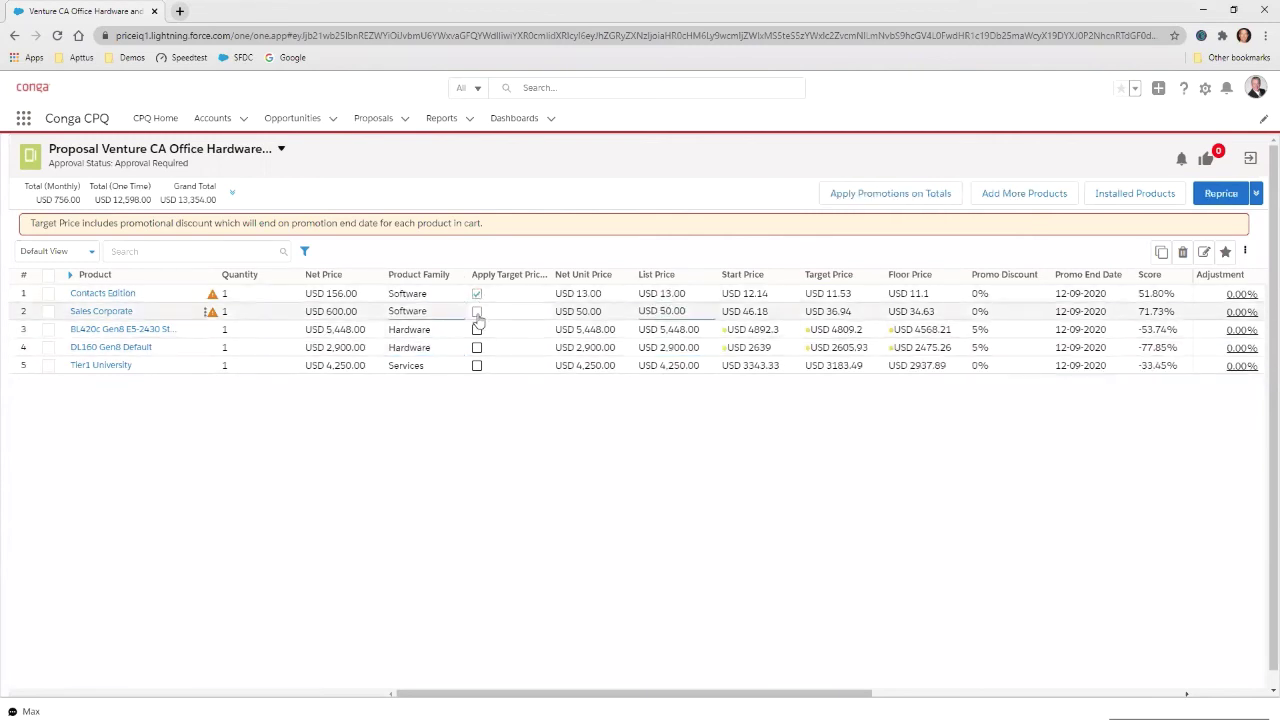
left_click(477, 313)
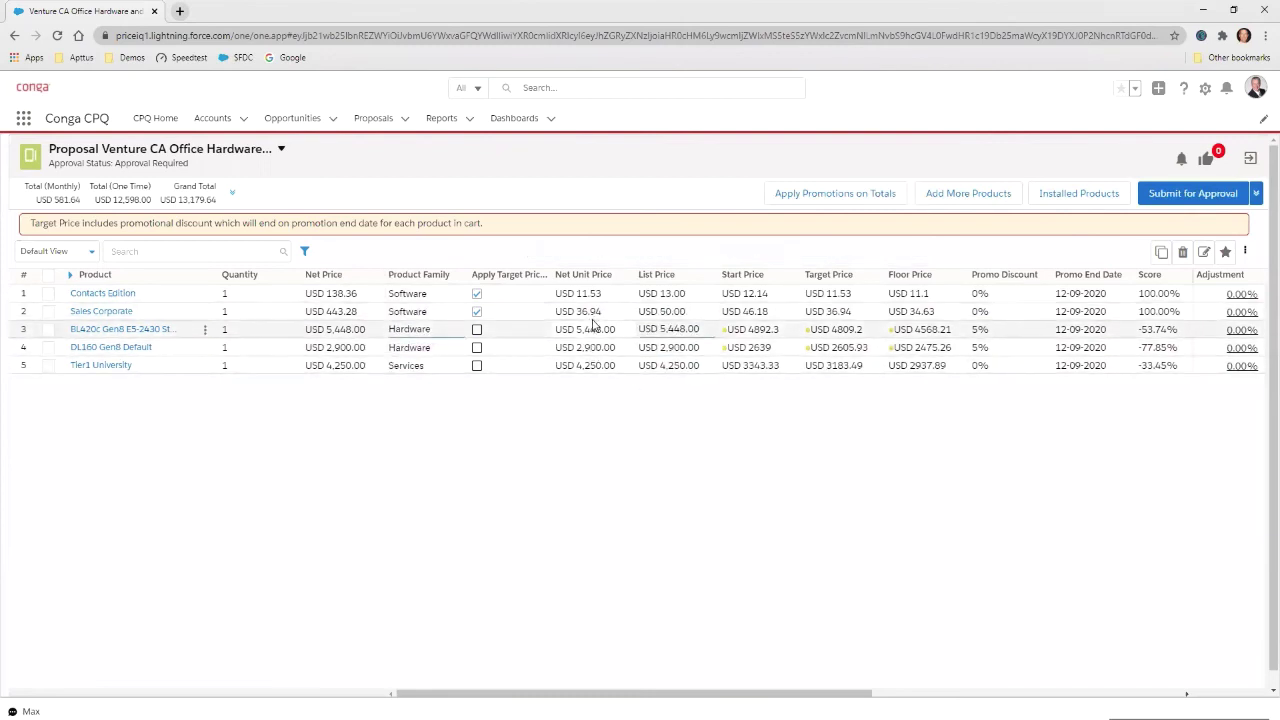
Apply a Price Override adjustment of 4800 to the BL420c Gen8 line item
left_click(1215, 329)
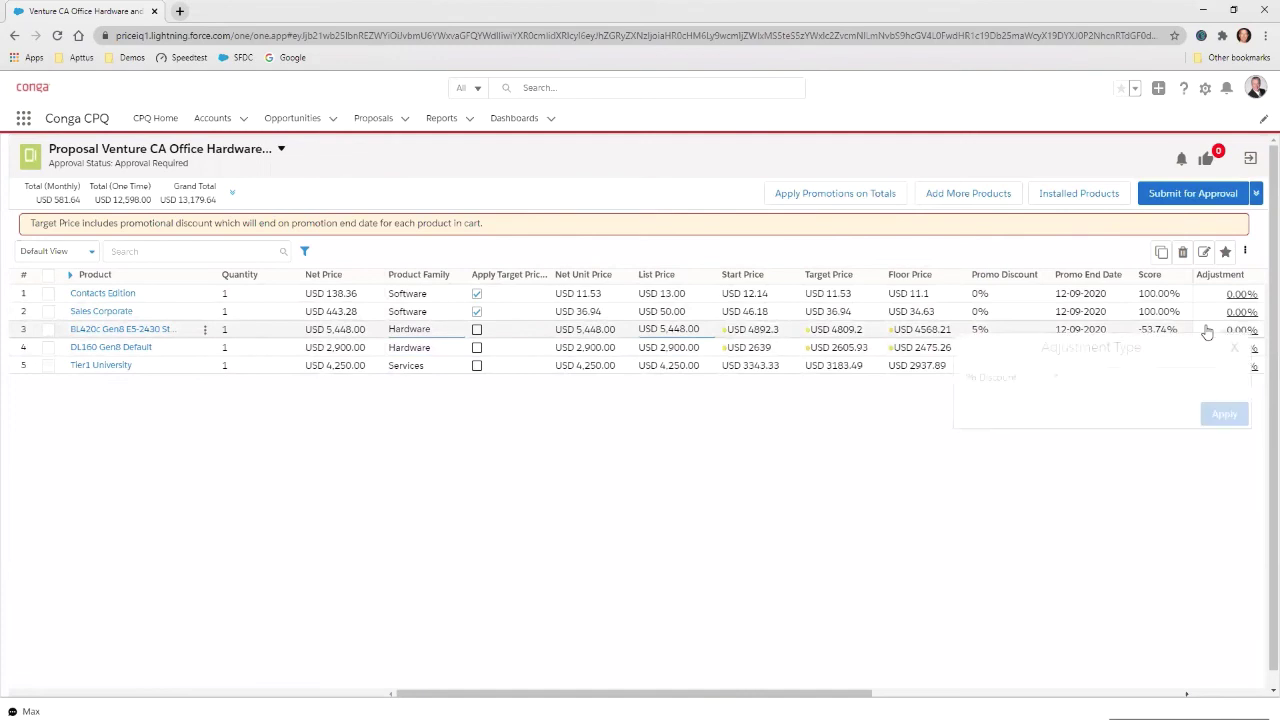
left_click(1055, 377)
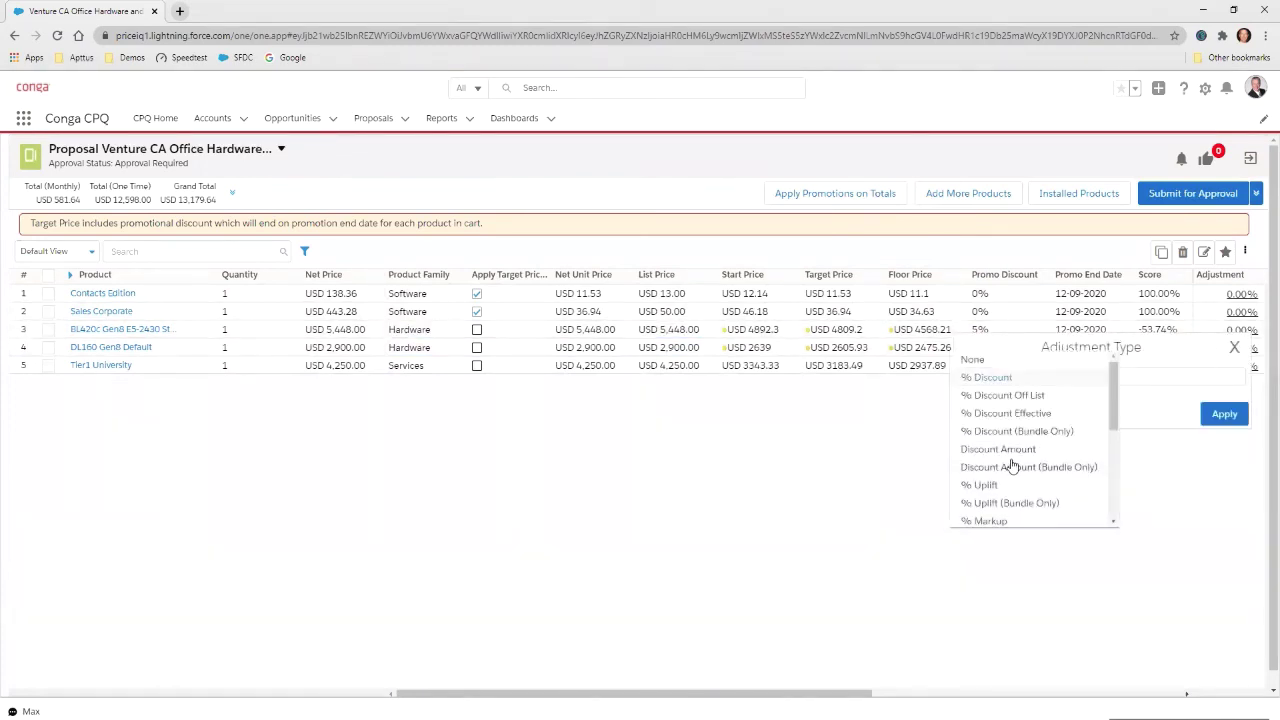
scroll(1025, 459, "down", 2)
scroll(1025, 459, "down", 2)
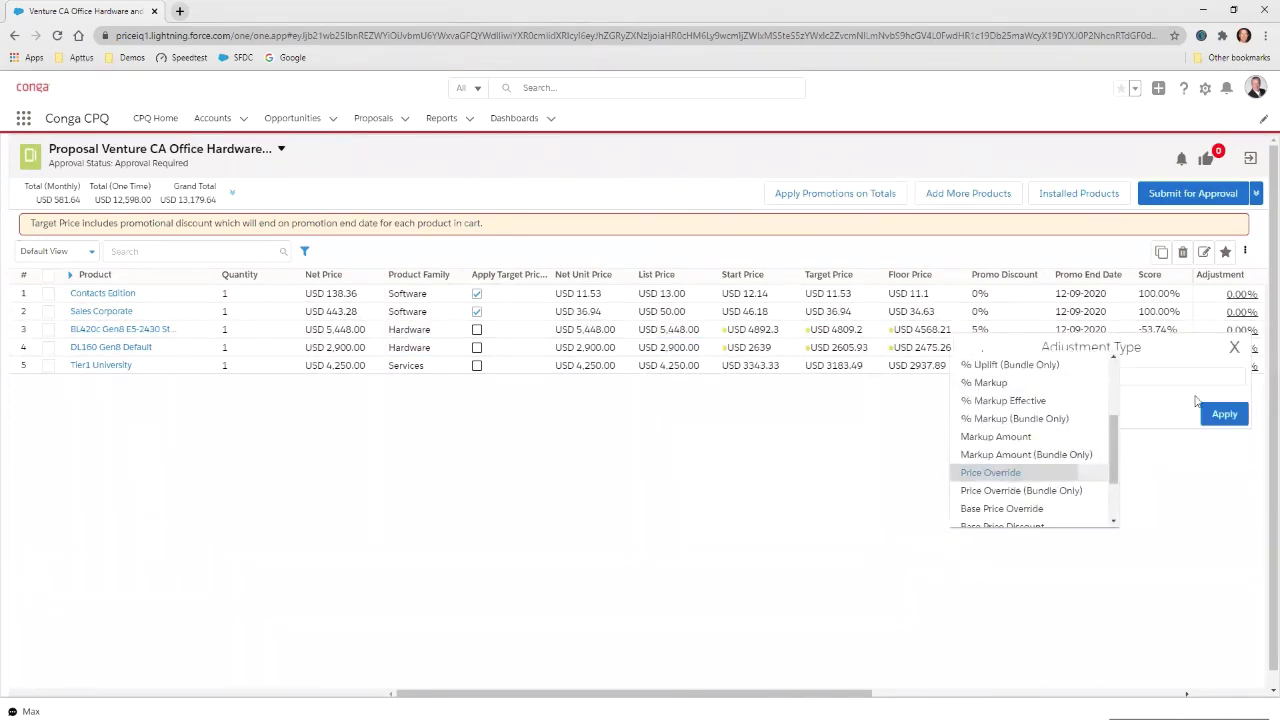
left_click(1012, 474)
left_click(1164, 375)
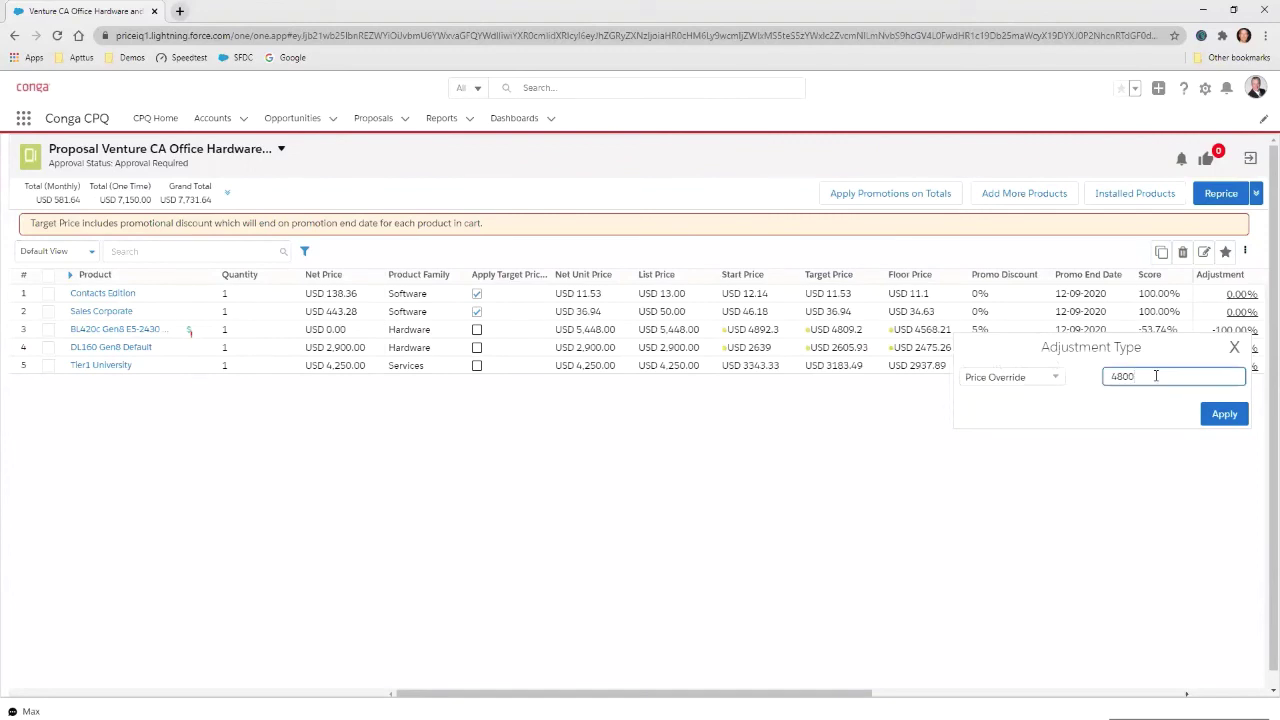
type("4800")
left_click(1224, 414)
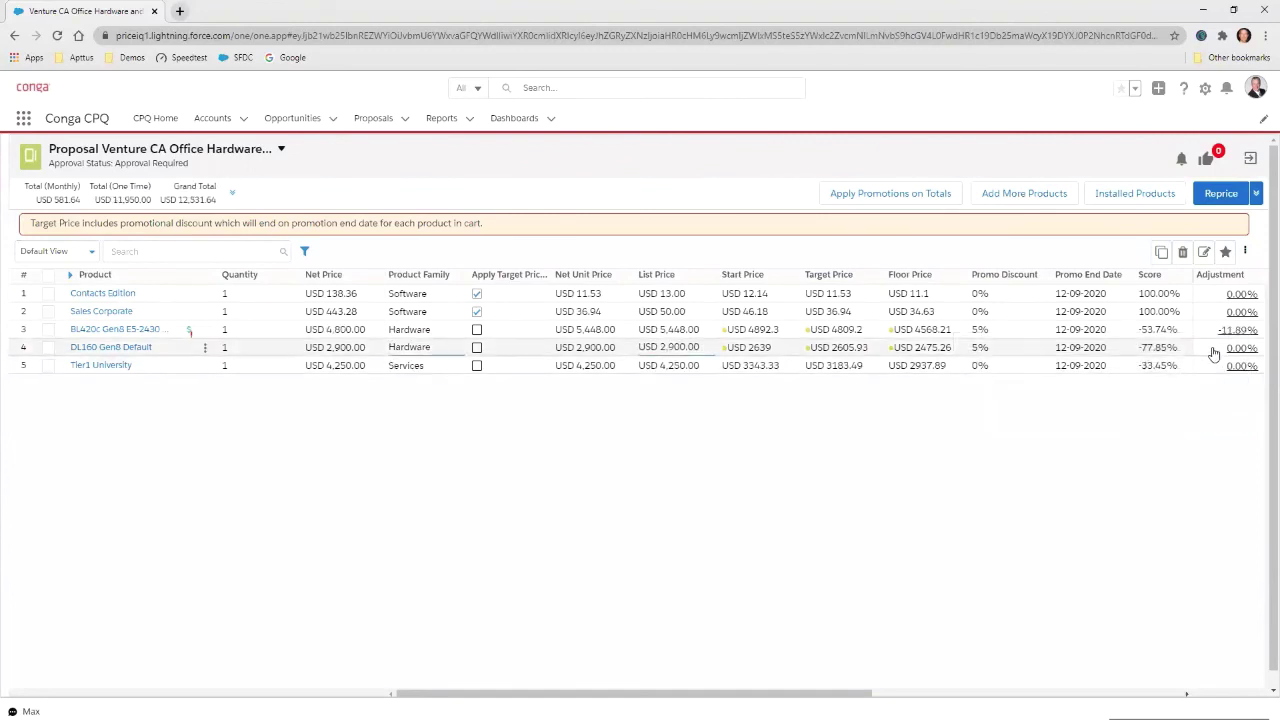
Apply a Price Override adjustment of 2400 to the DL160 Gen8 Default line item
left_click(1232, 348)
left_click(1054, 399)
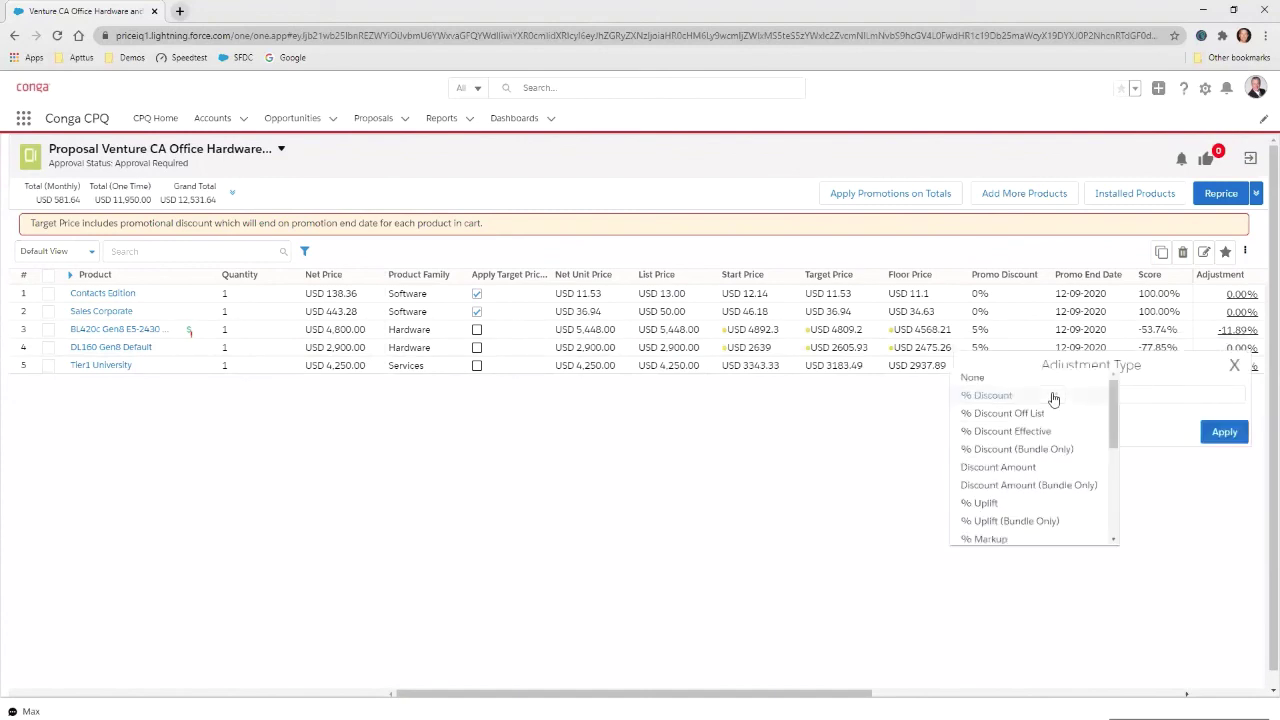
scroll(1032, 467, "down", 3)
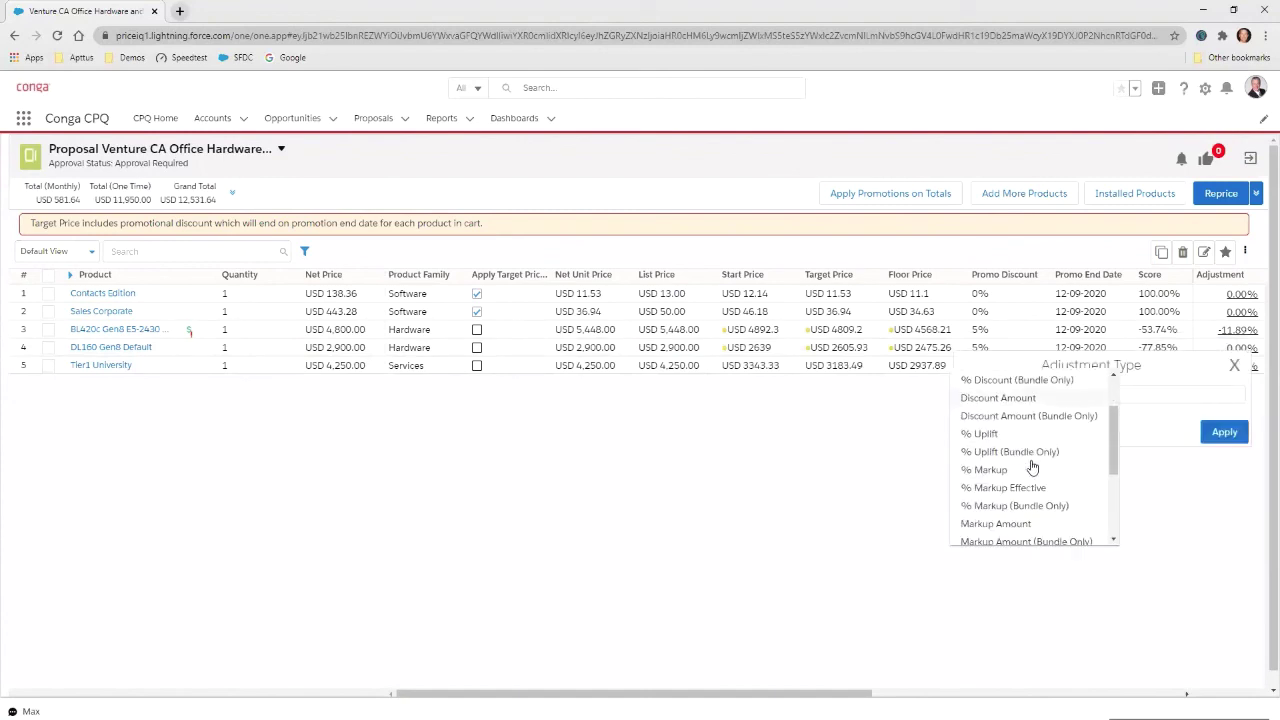
left_click(1008, 423)
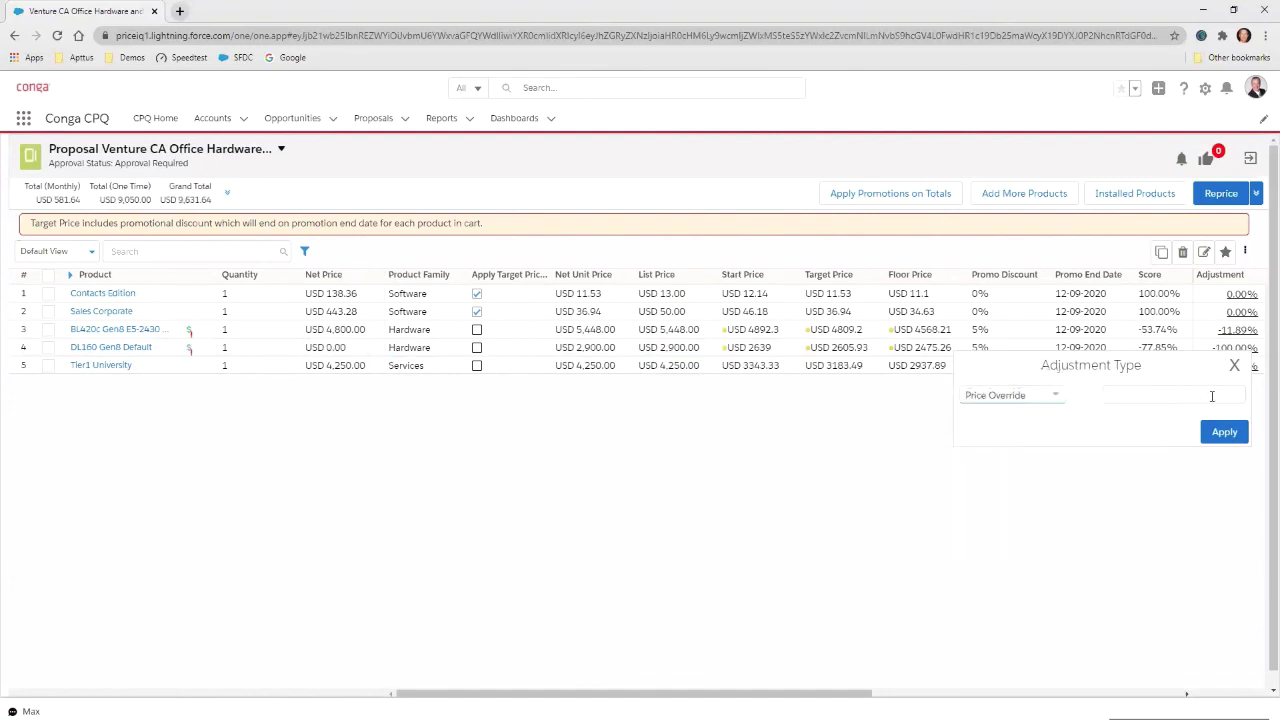
left_click(1214, 396)
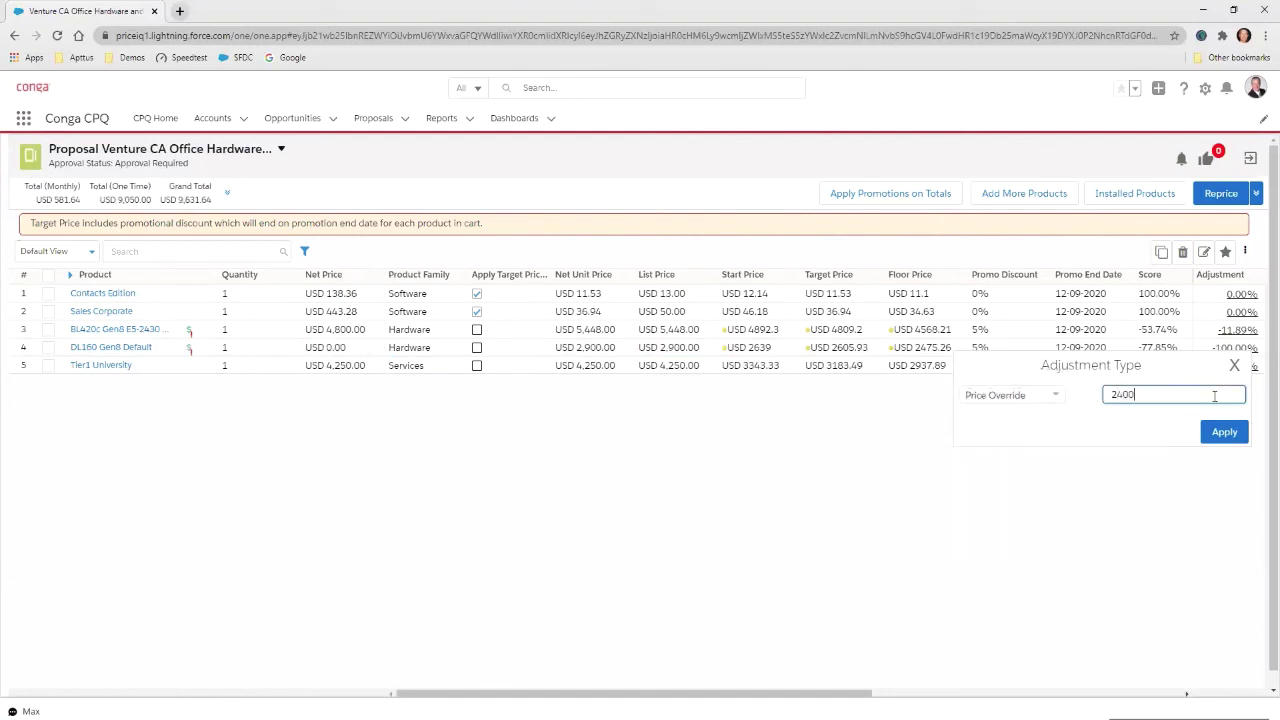
left_click(1225, 433)
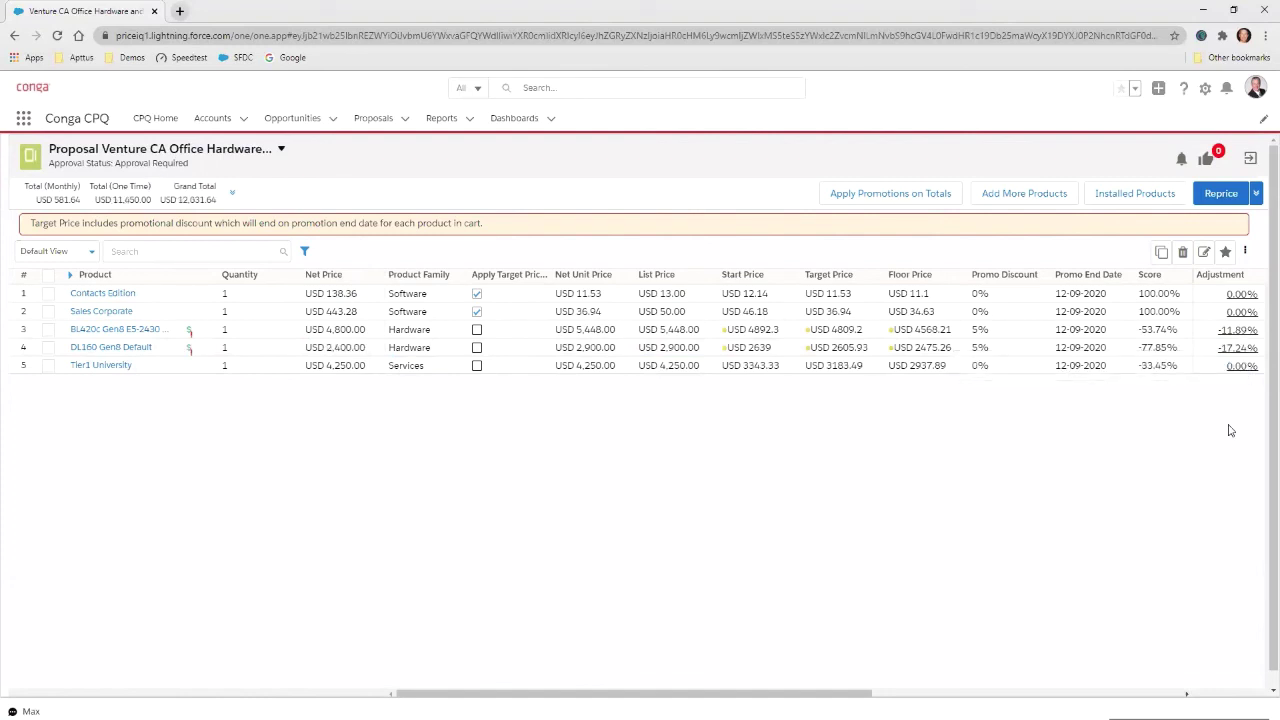
Reprice the cart and check the guidance indicators and the approval flag on the DL160 Gen8 Default line
left_click(1224, 195)
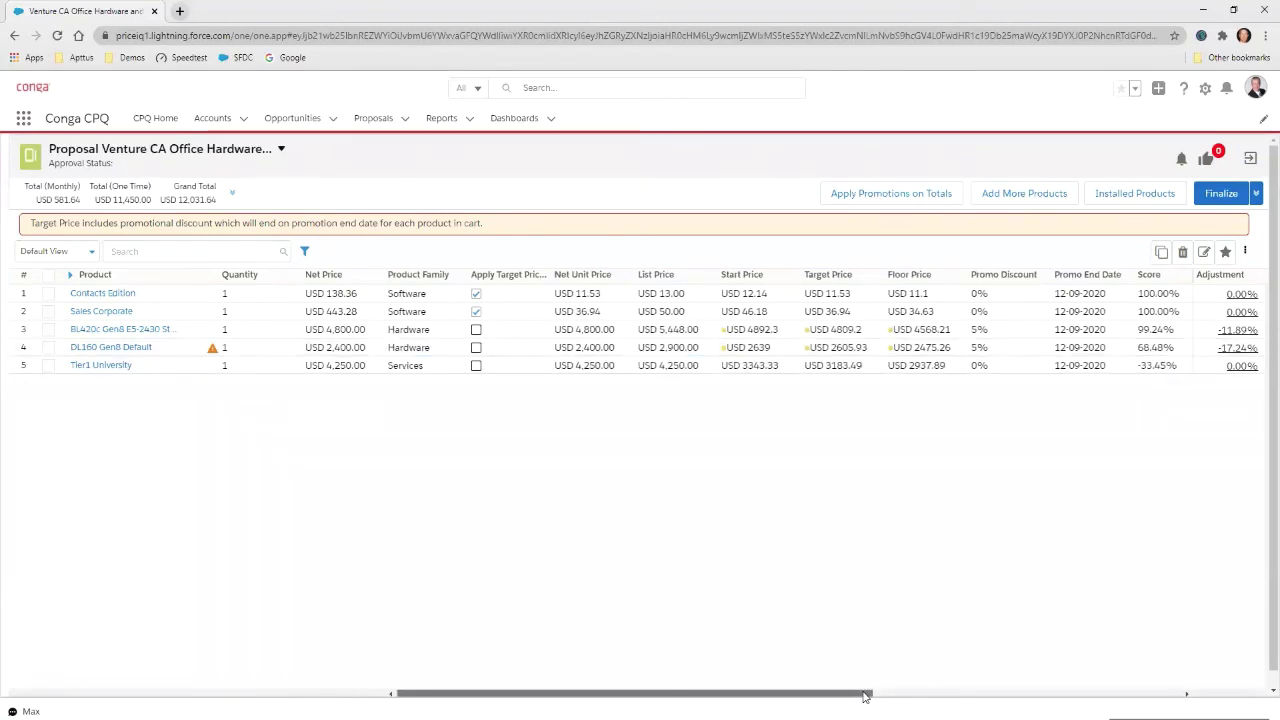
left_click_drag(866, 692, 930, 687)
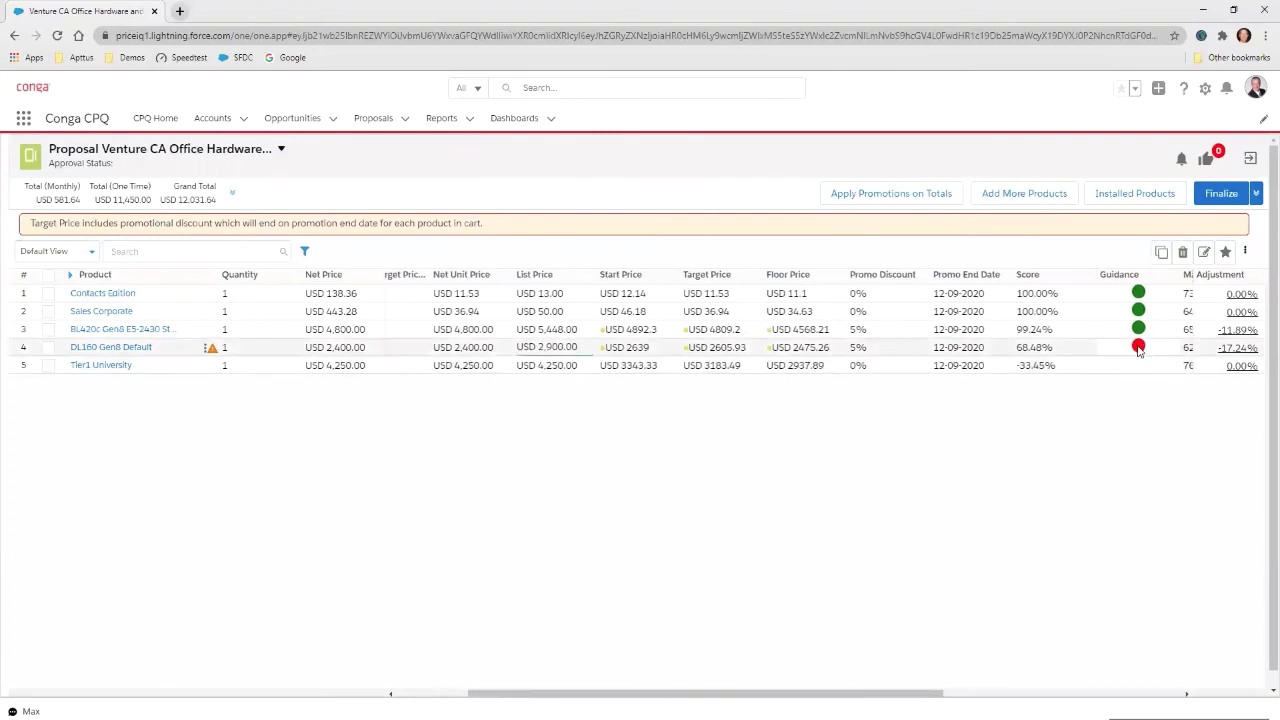
mouse_move(211, 352)
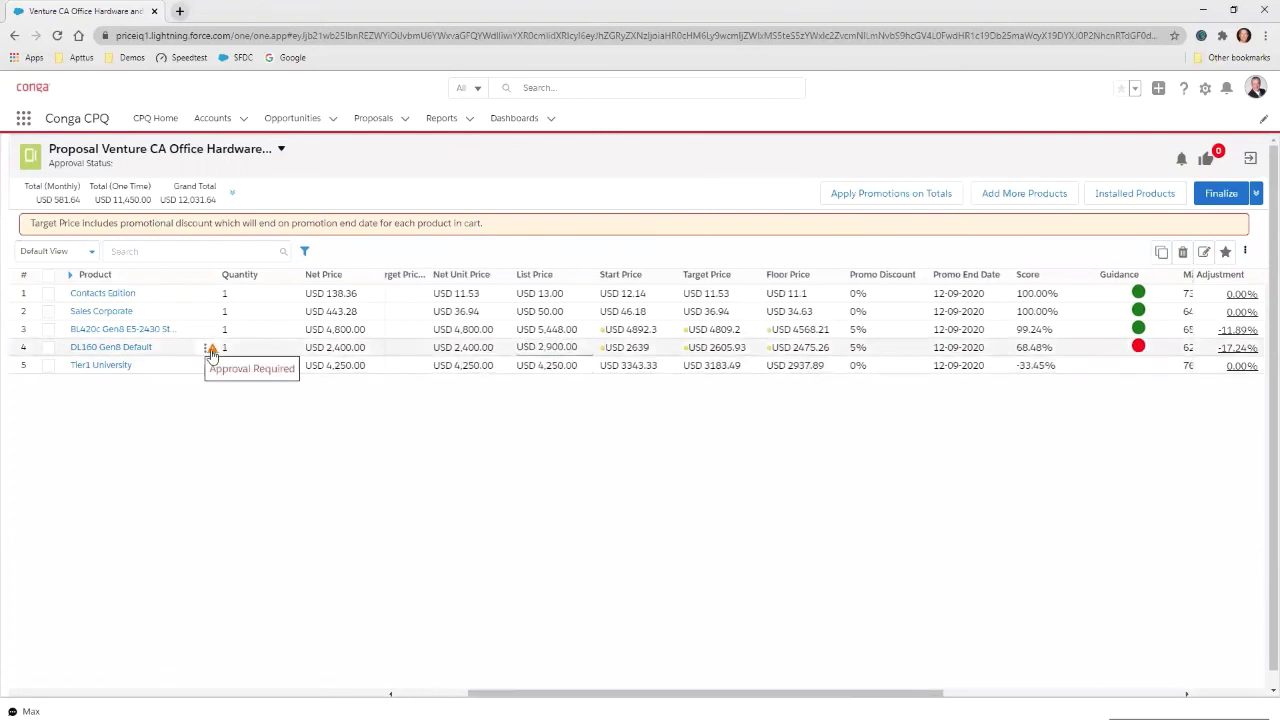